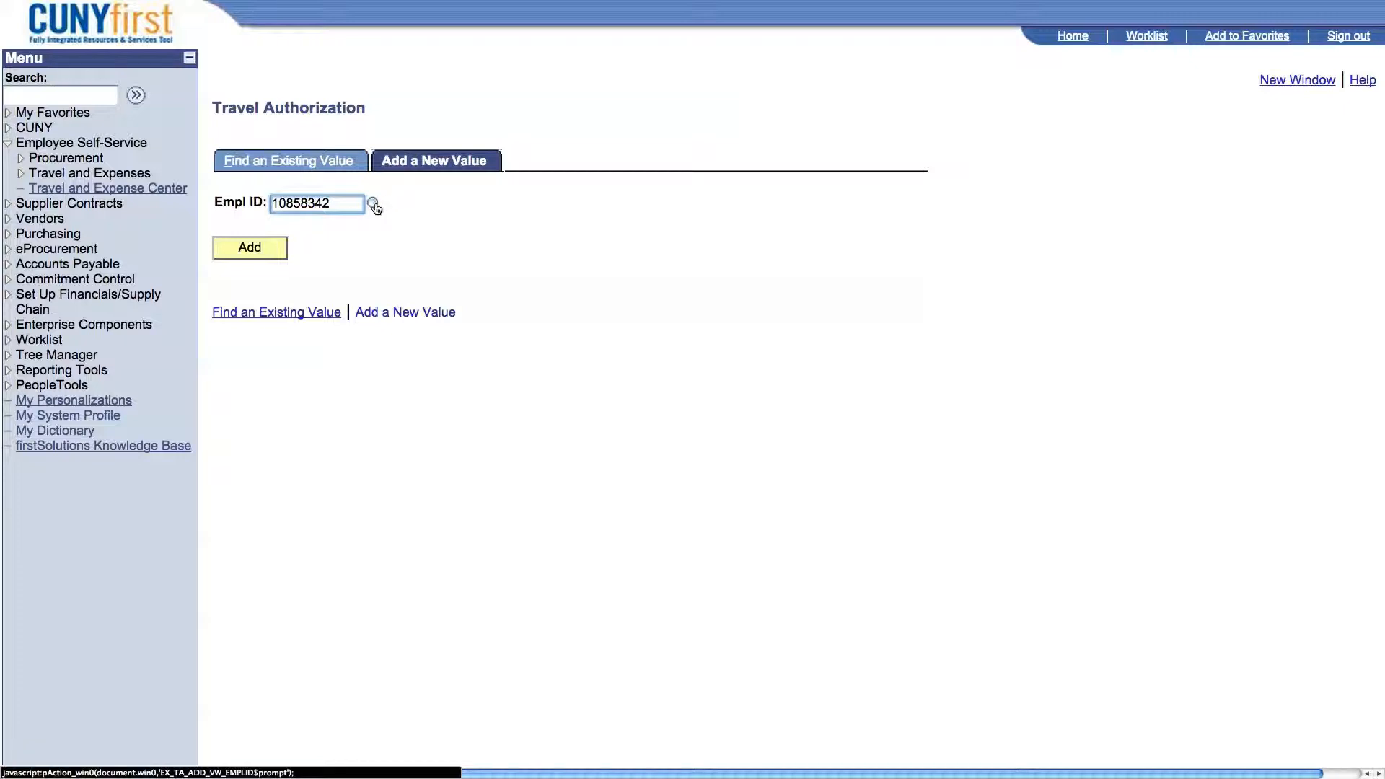
Start a new travel authorization for the fourth employee listed in the Empl ID lookup.
left_click(373, 205)
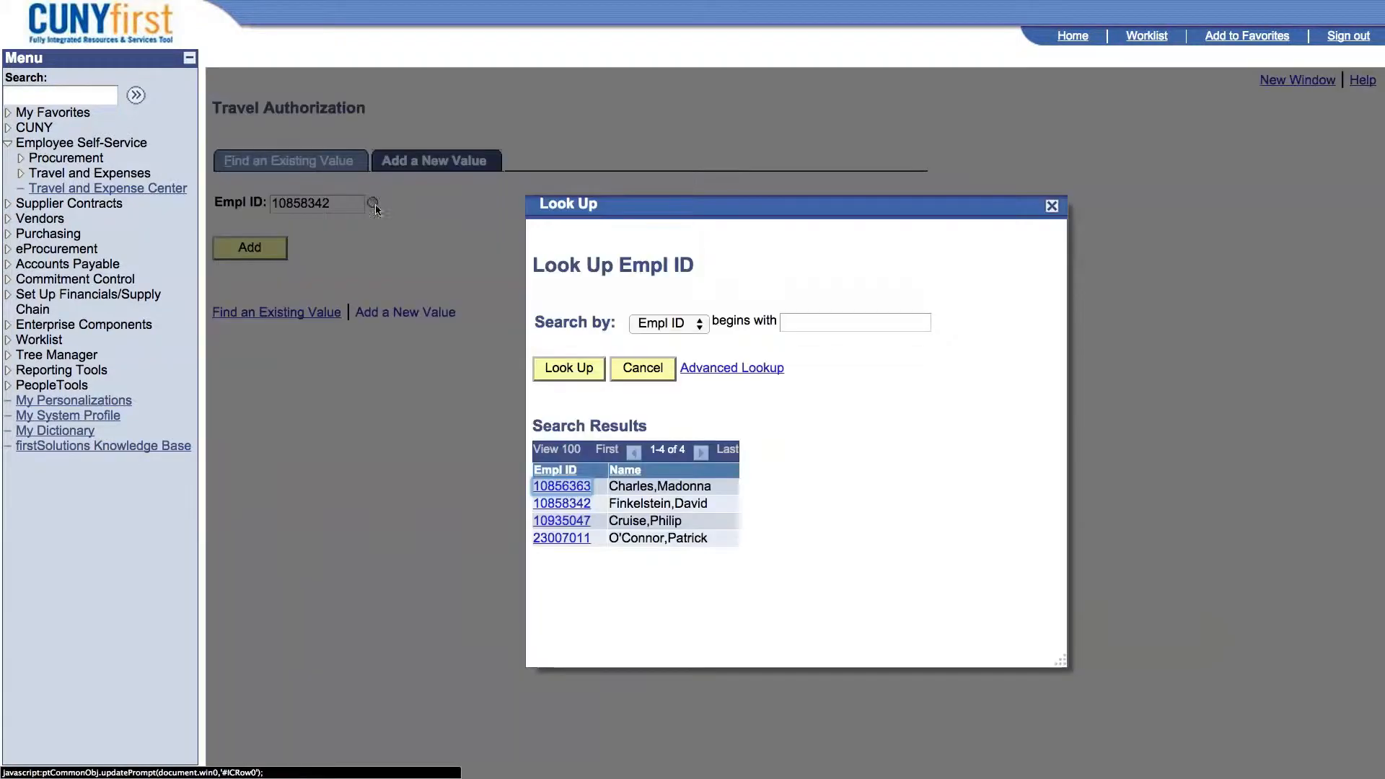
left_click(569, 541)
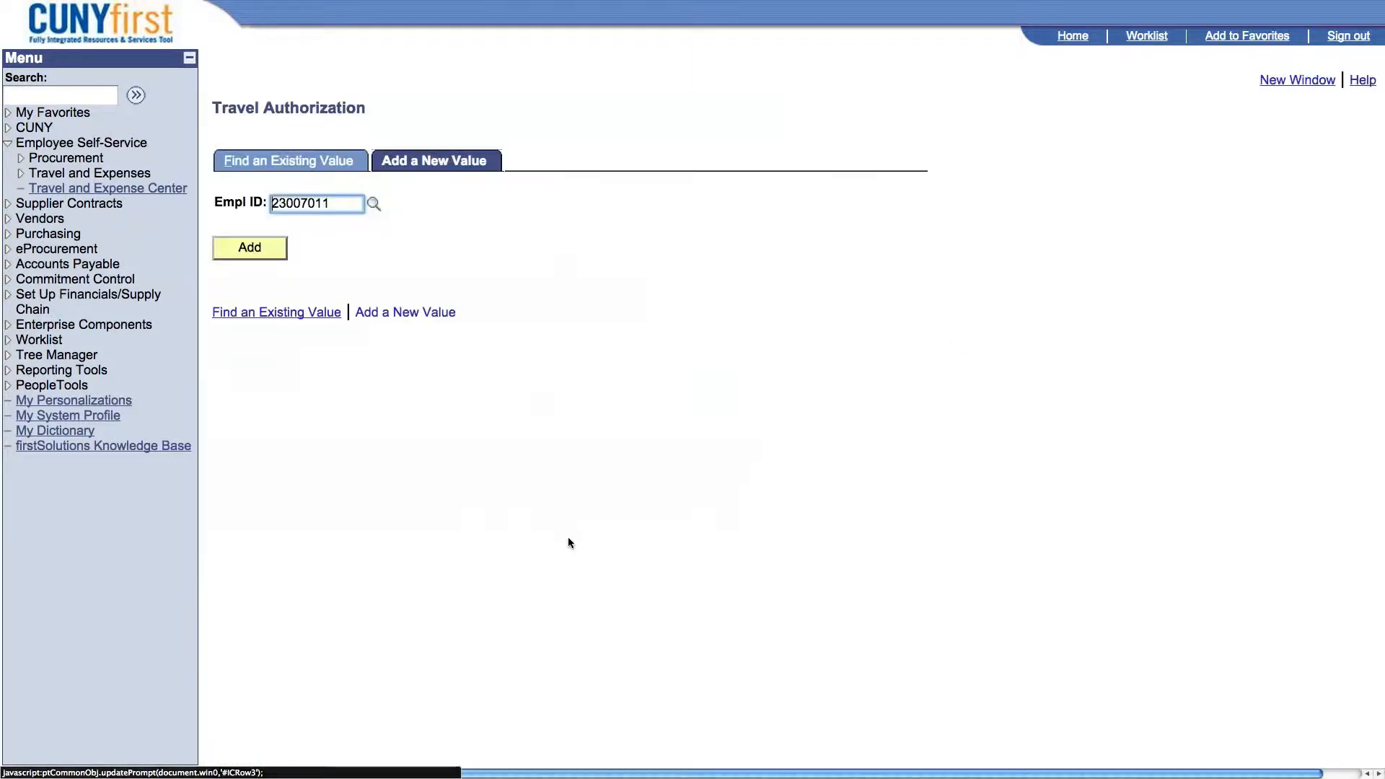
left_click(275, 252)
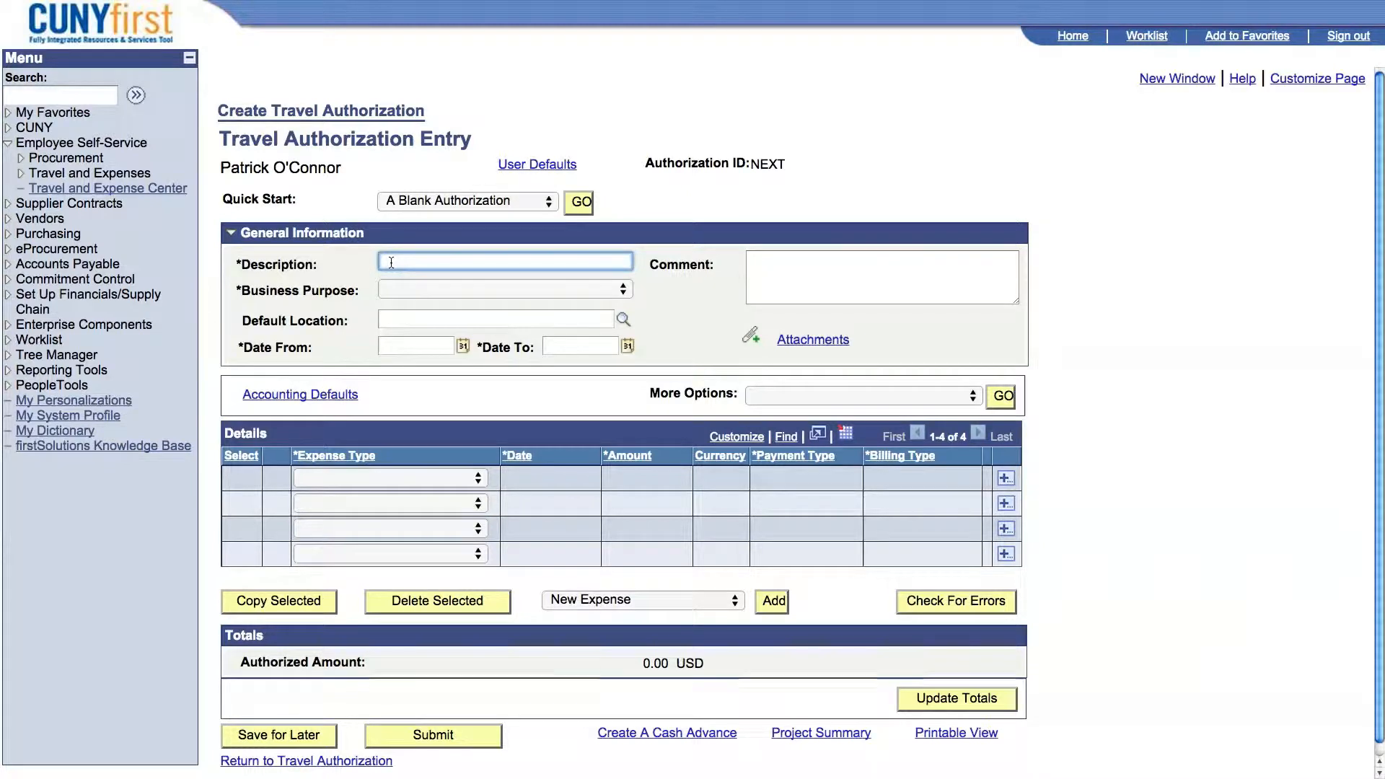
Describe the authorization as "Adobe Boot Camp" with the comment "In-depth training for Adobe Desktop Applications.".
type("Adobe Boot Camp")
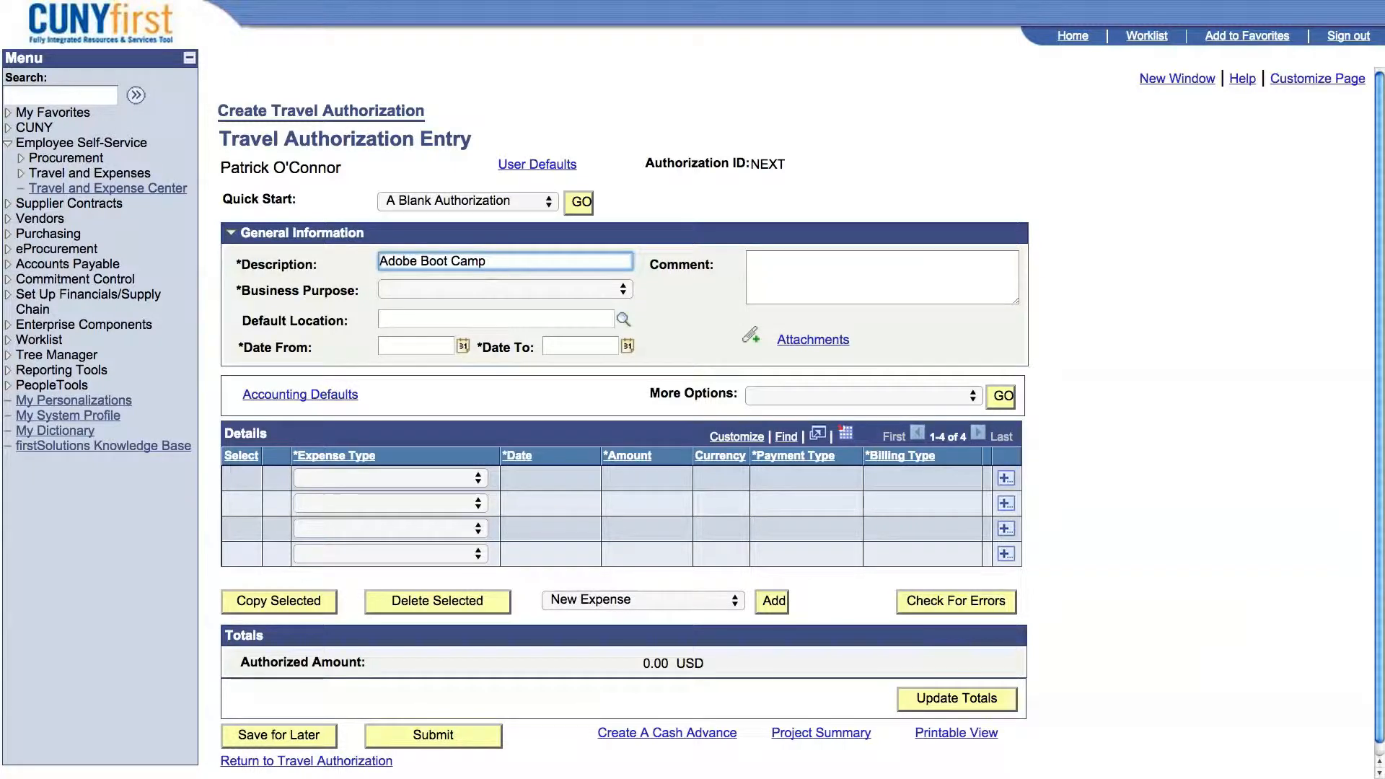
left_click(767, 264)
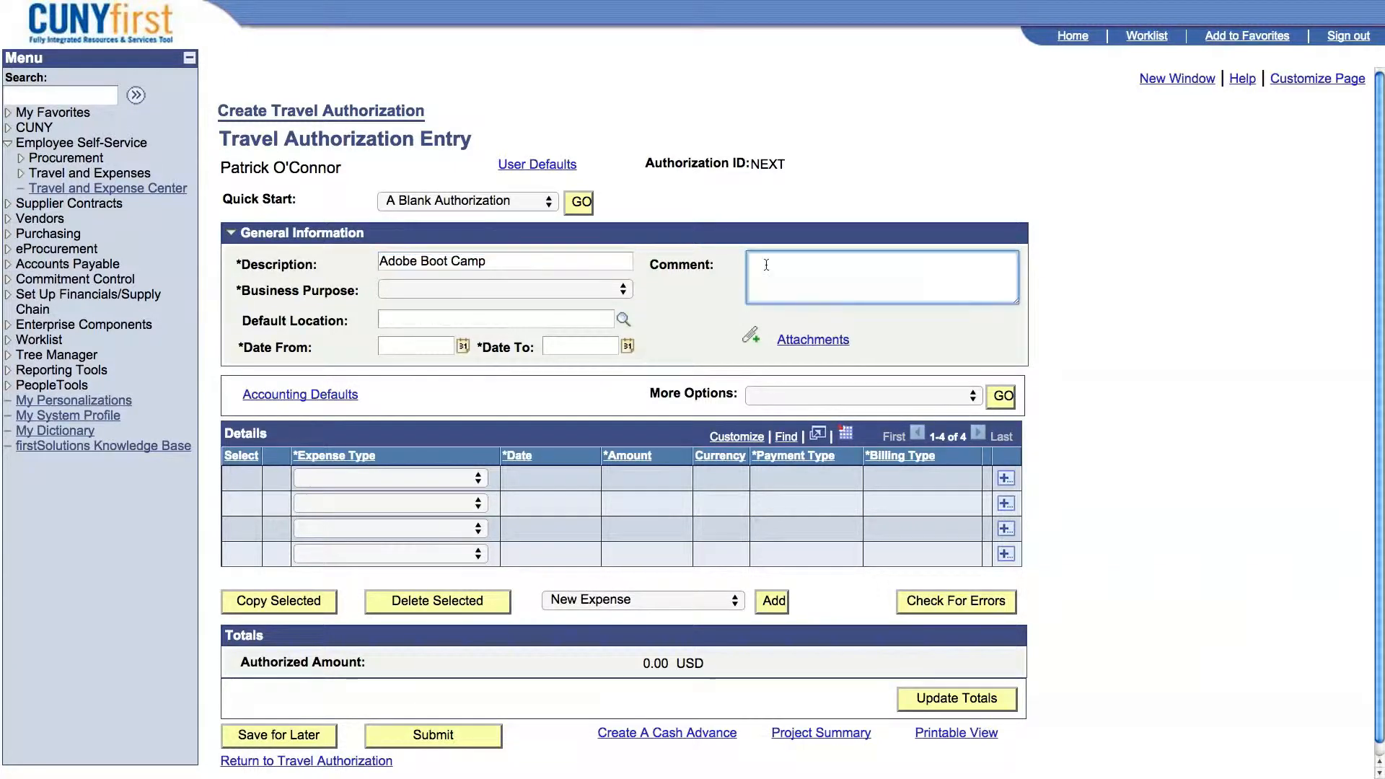
type("In-depth trainin")
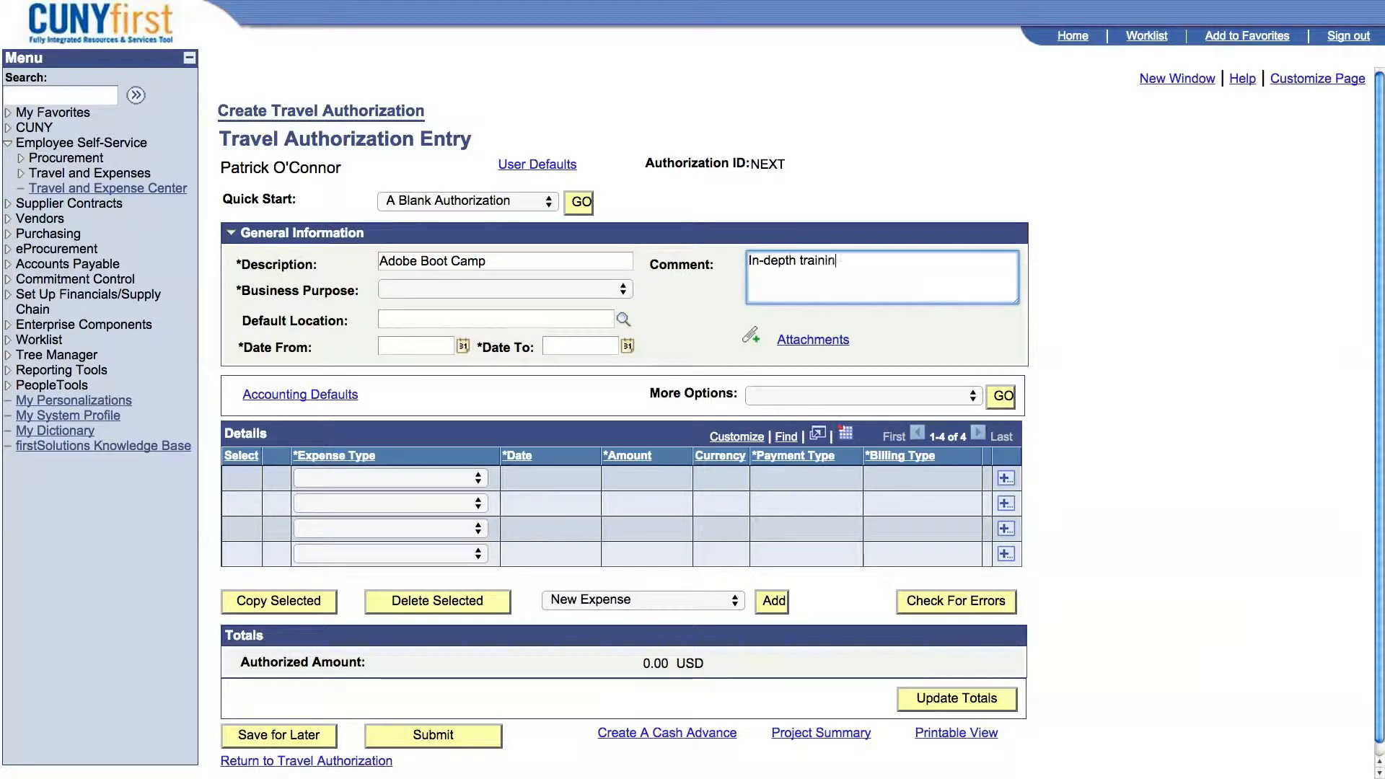
type("g for Adobe")
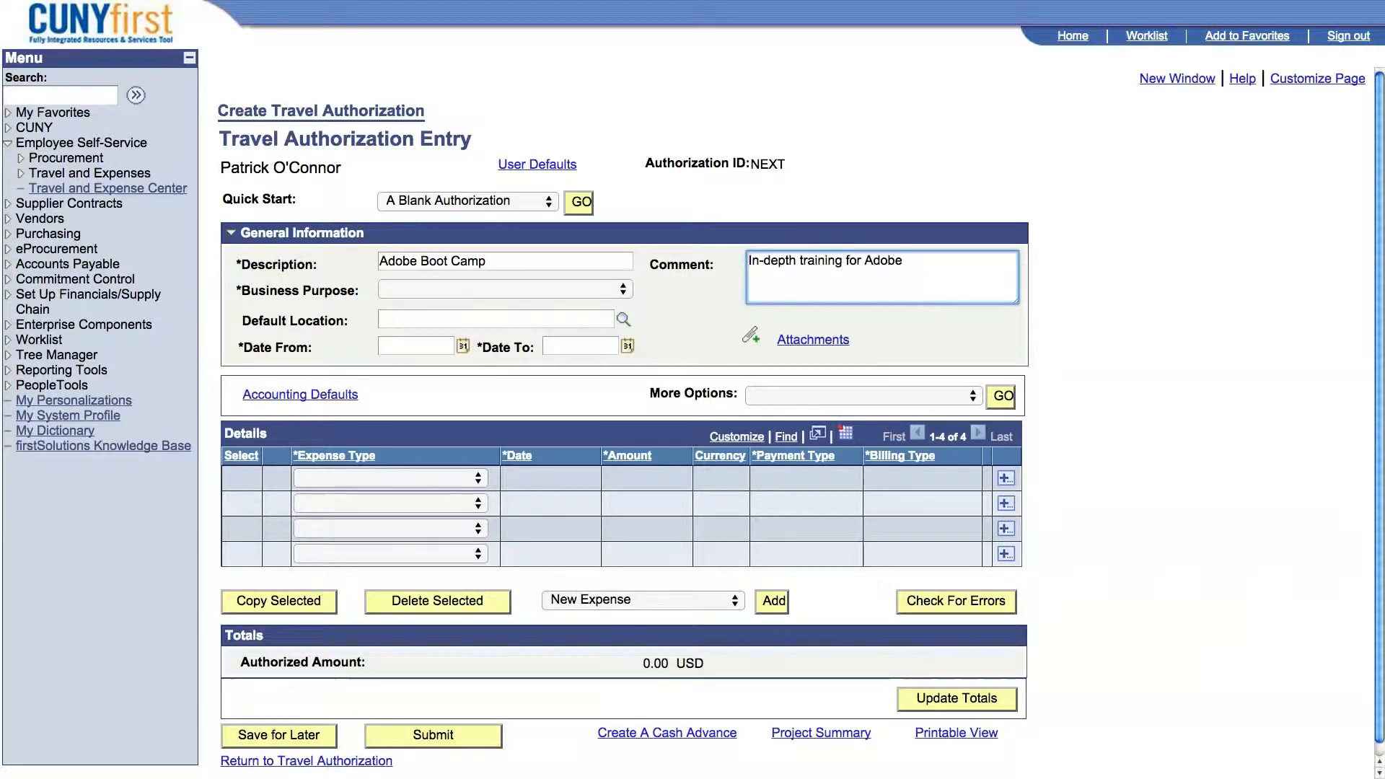
type(" Desktop Applications.")
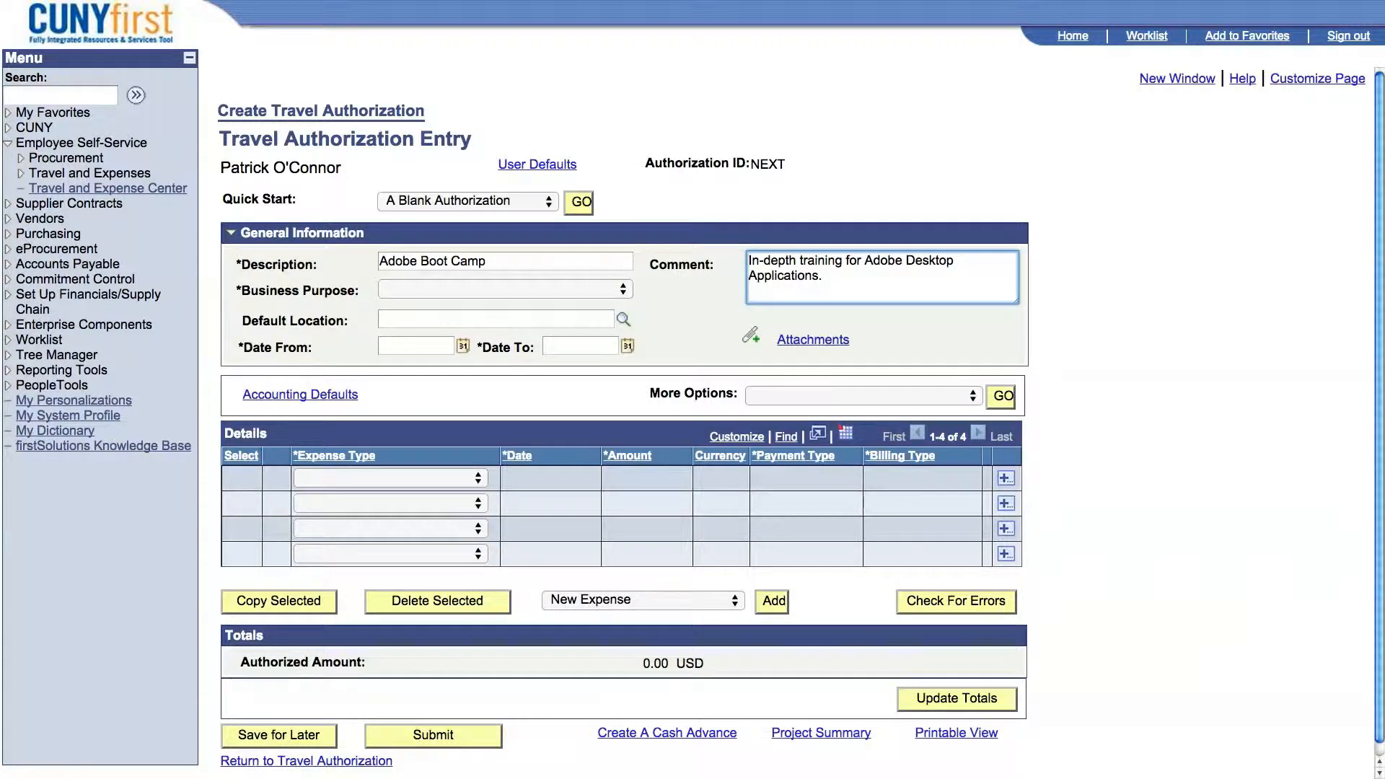
Set the business purpose to Conference and the default location to FL ORLANDO, found by descriptions containing "Orlando".
left_click(622, 290)
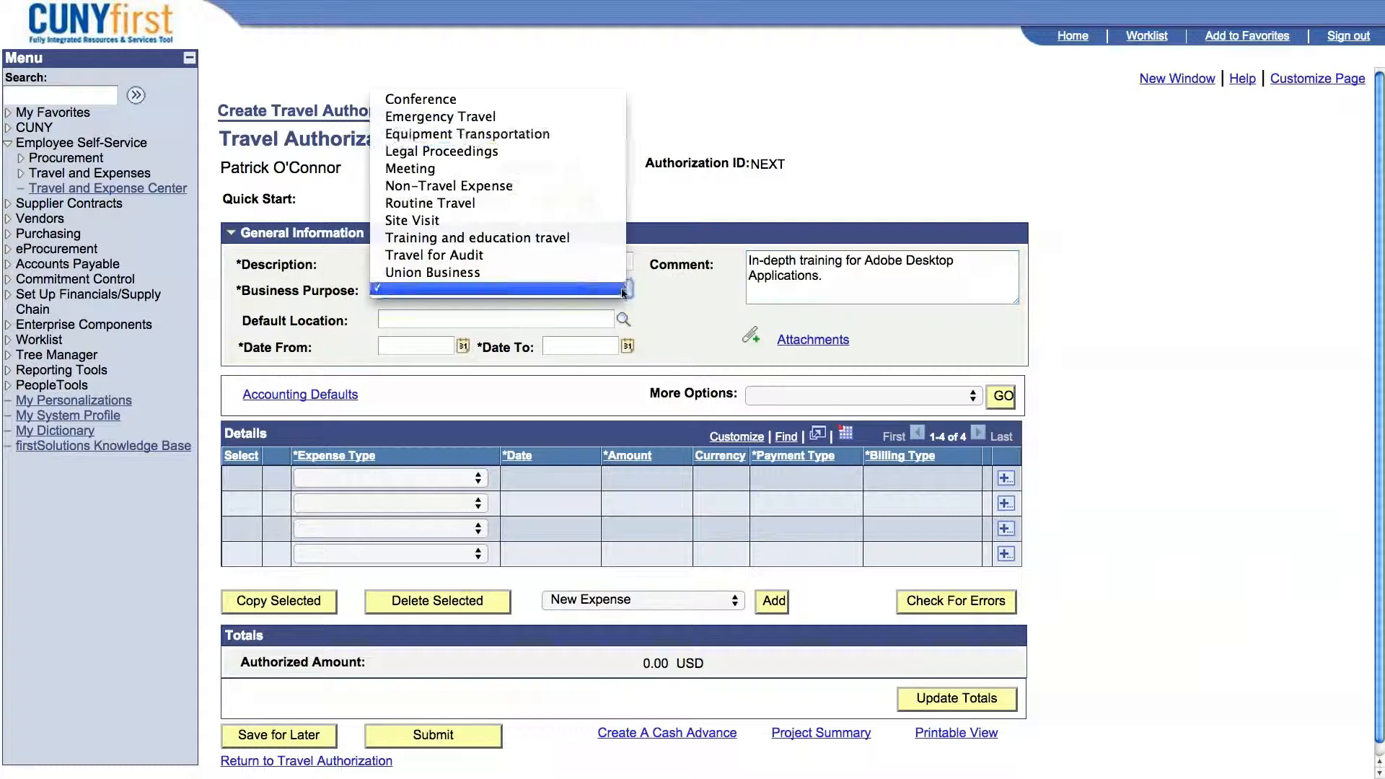
left_click(464, 105)
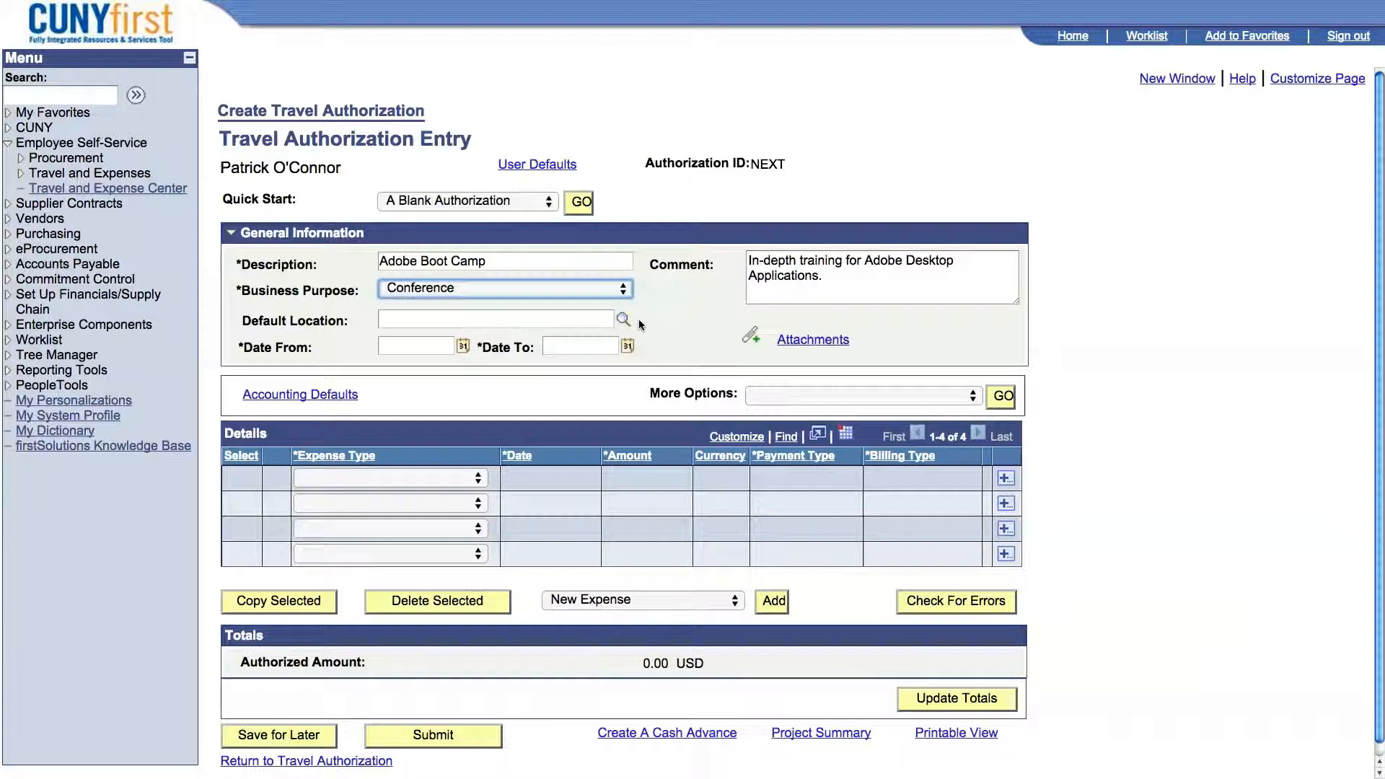
left_click(622, 319)
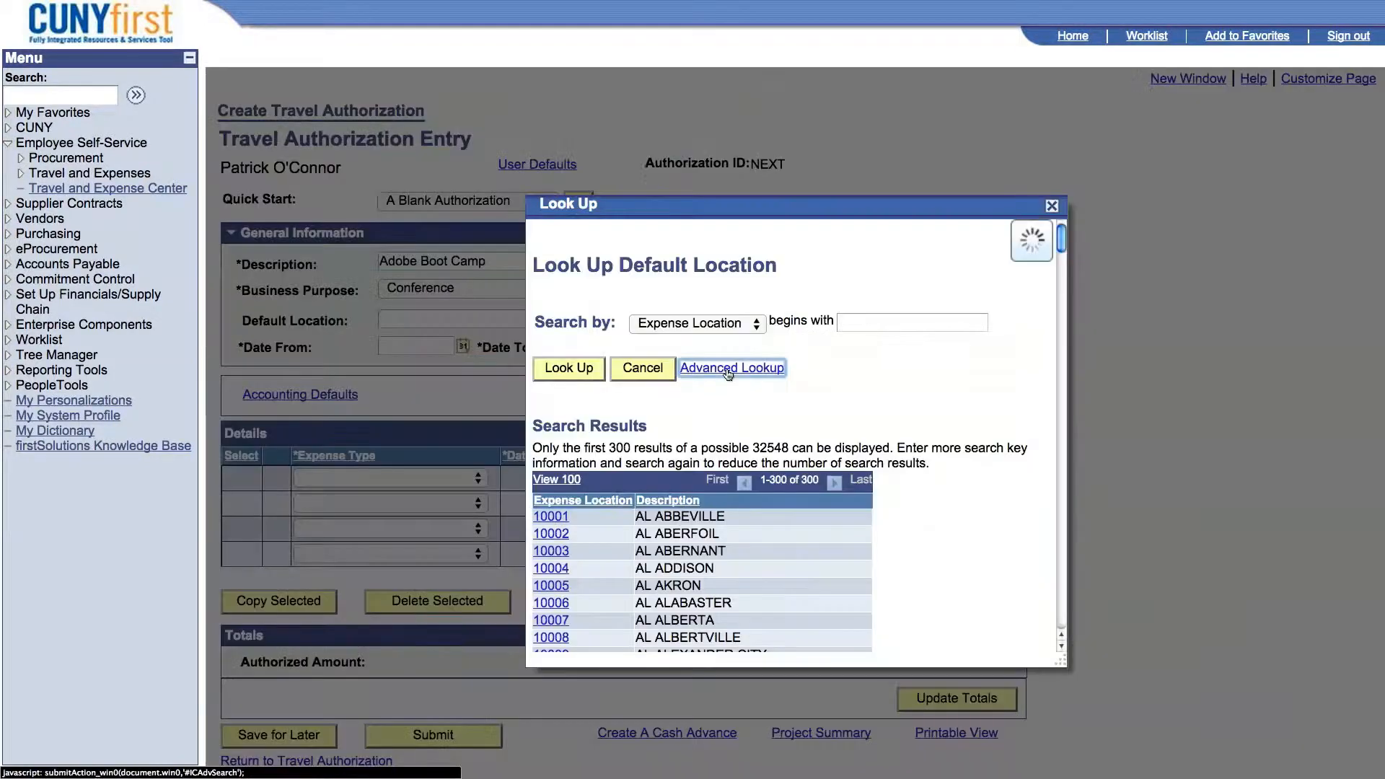
left_click(731, 370)
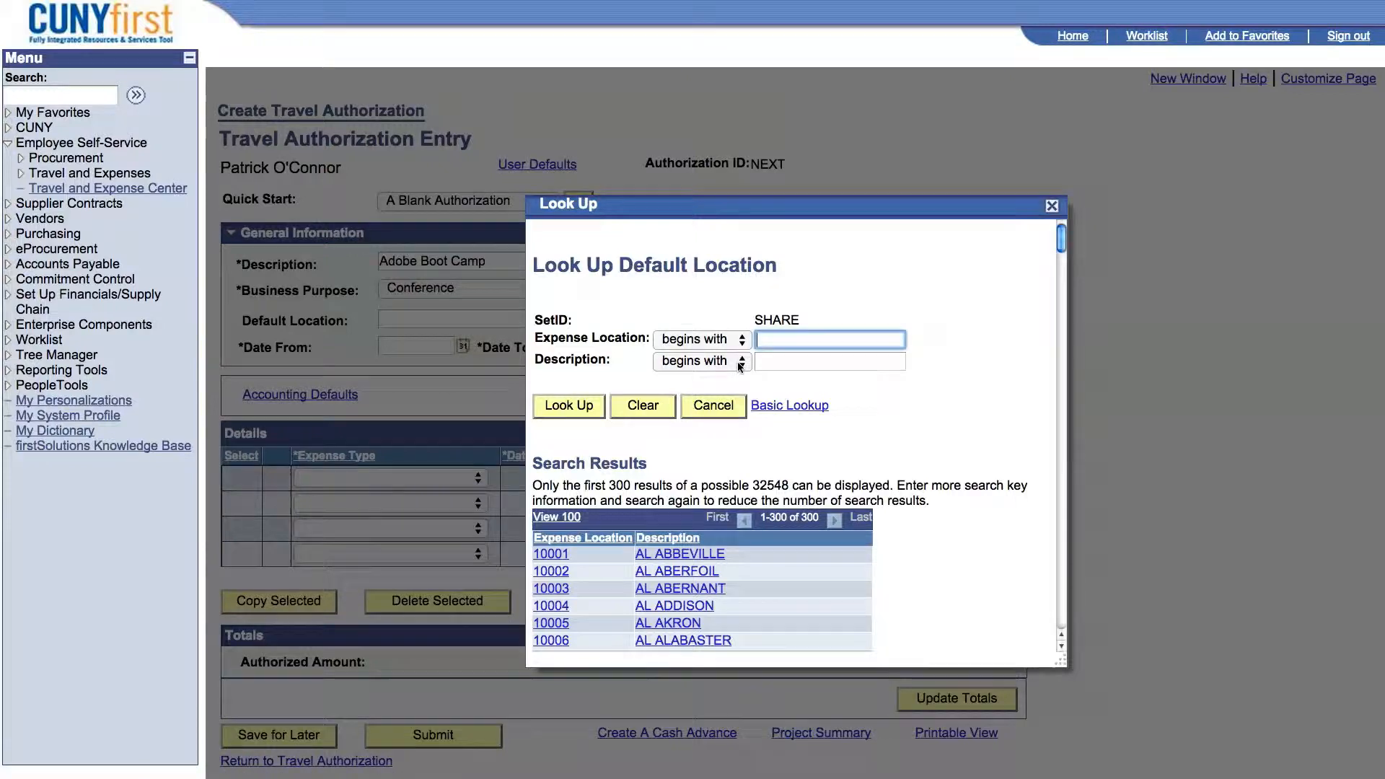
left_click(739, 367)
key("Escape")
key("c")
key("Tab")
type("Orlando")
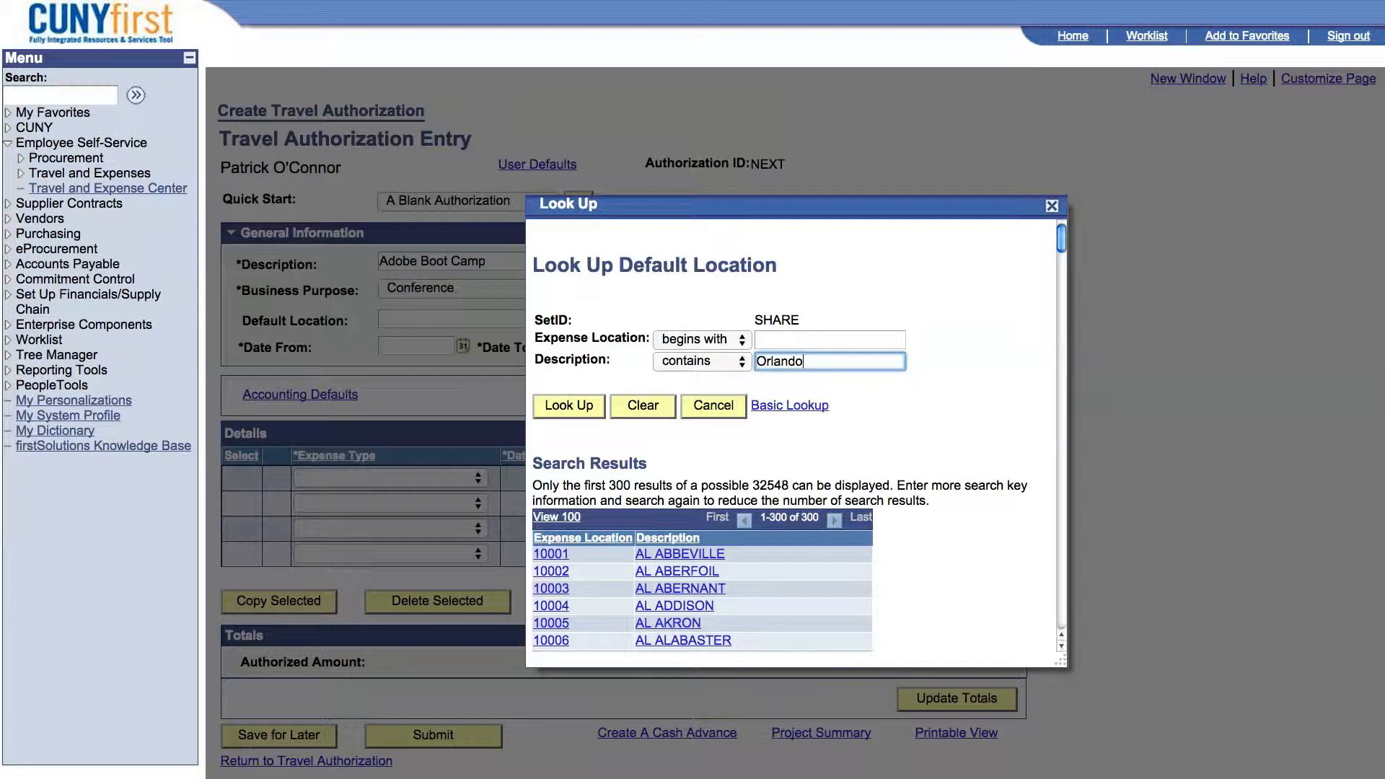
left_click(570, 407)
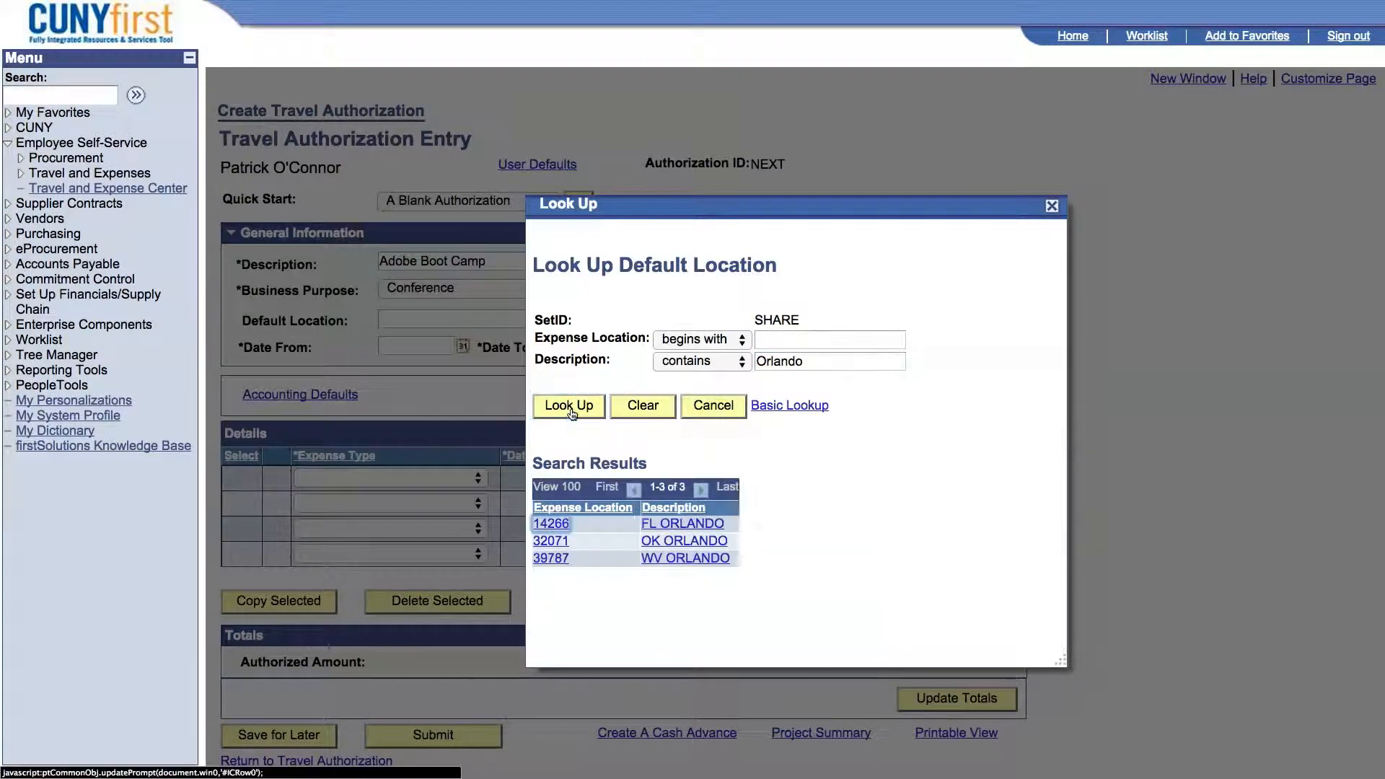
left_click(561, 525)
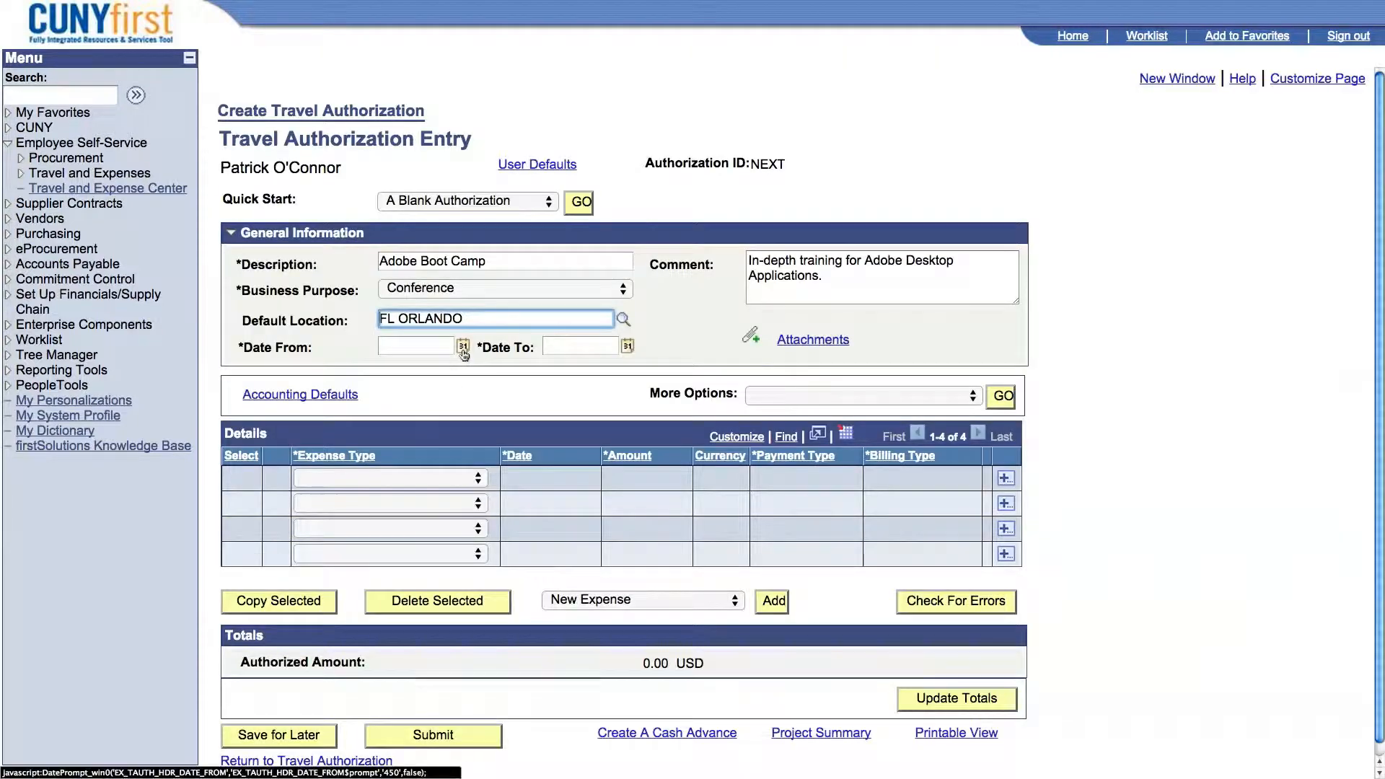
Set the travel dates from 04/05/2015 to 04/07/2015.
left_click(463, 349)
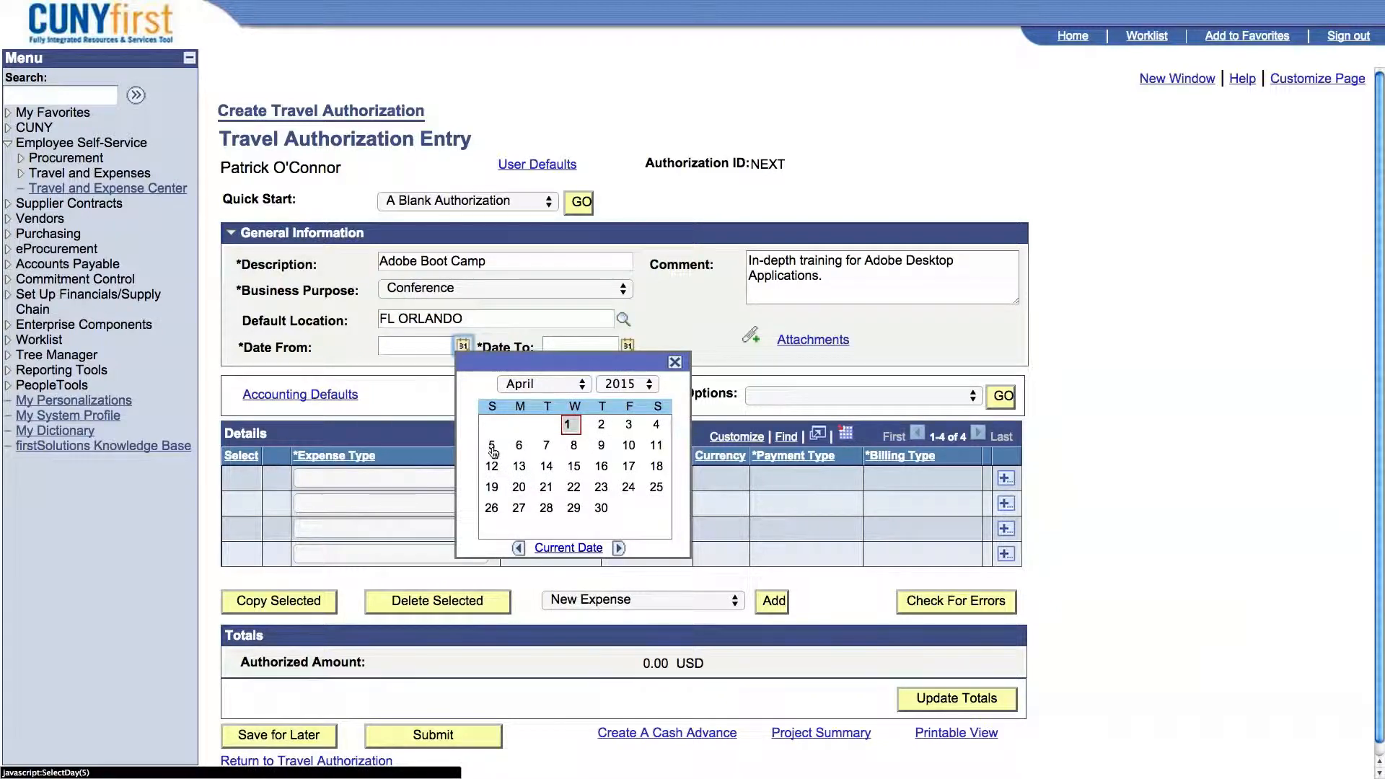
left_click(492, 447)
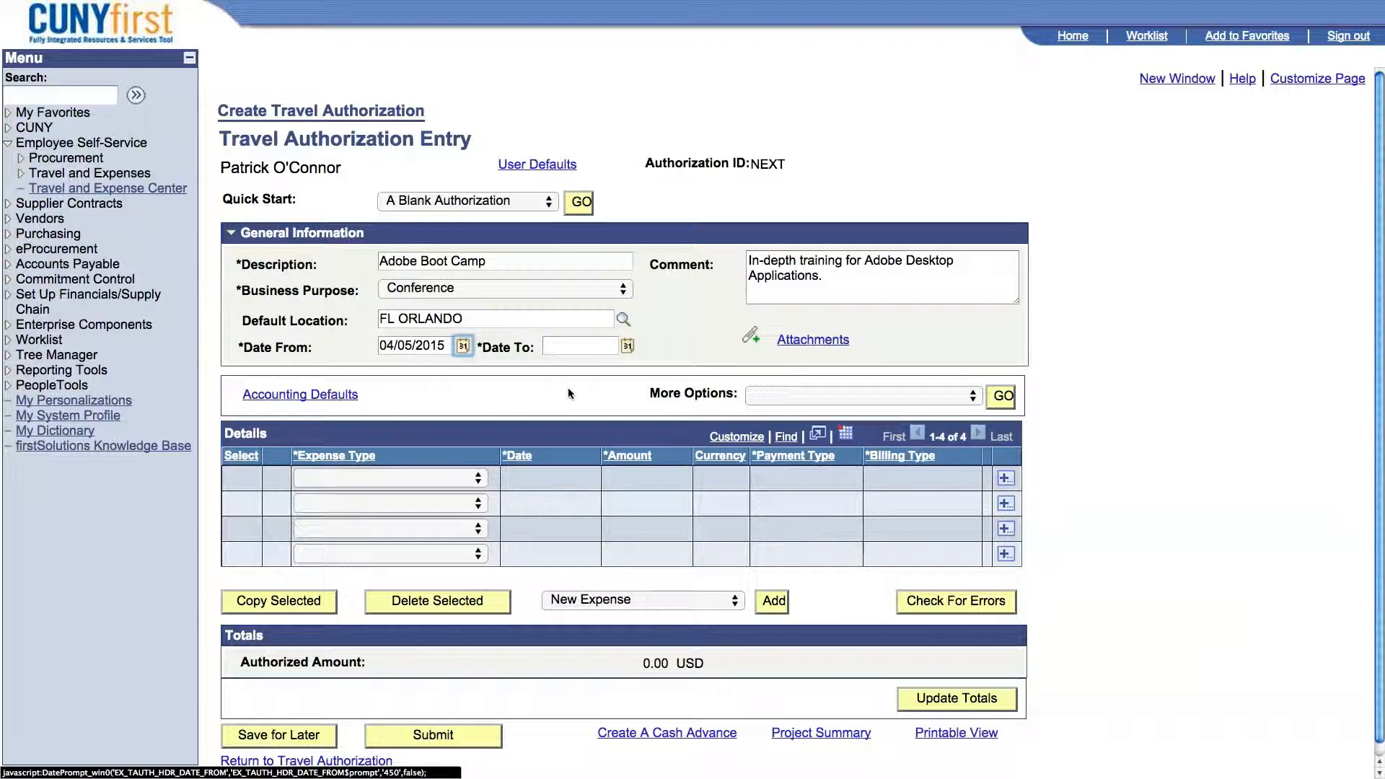
left_click(627, 347)
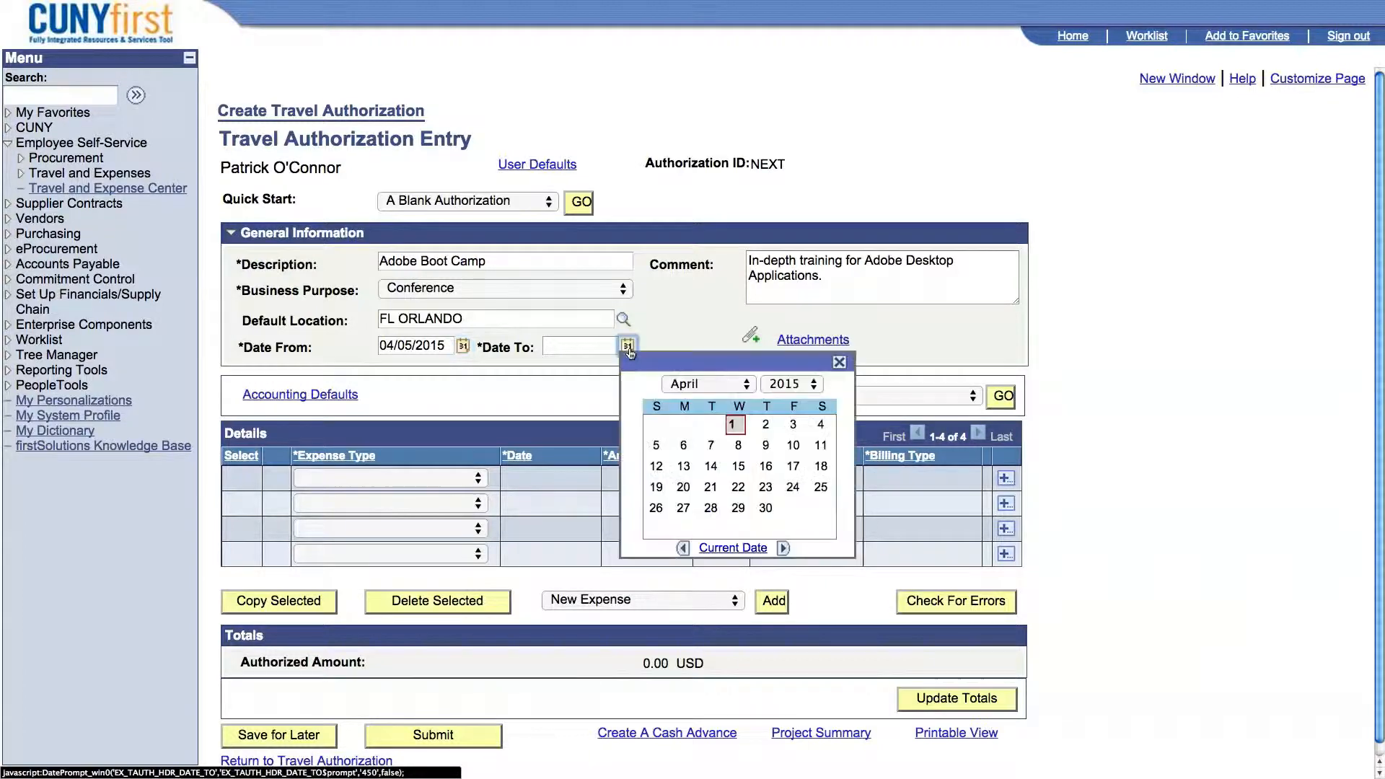
left_click(712, 446)
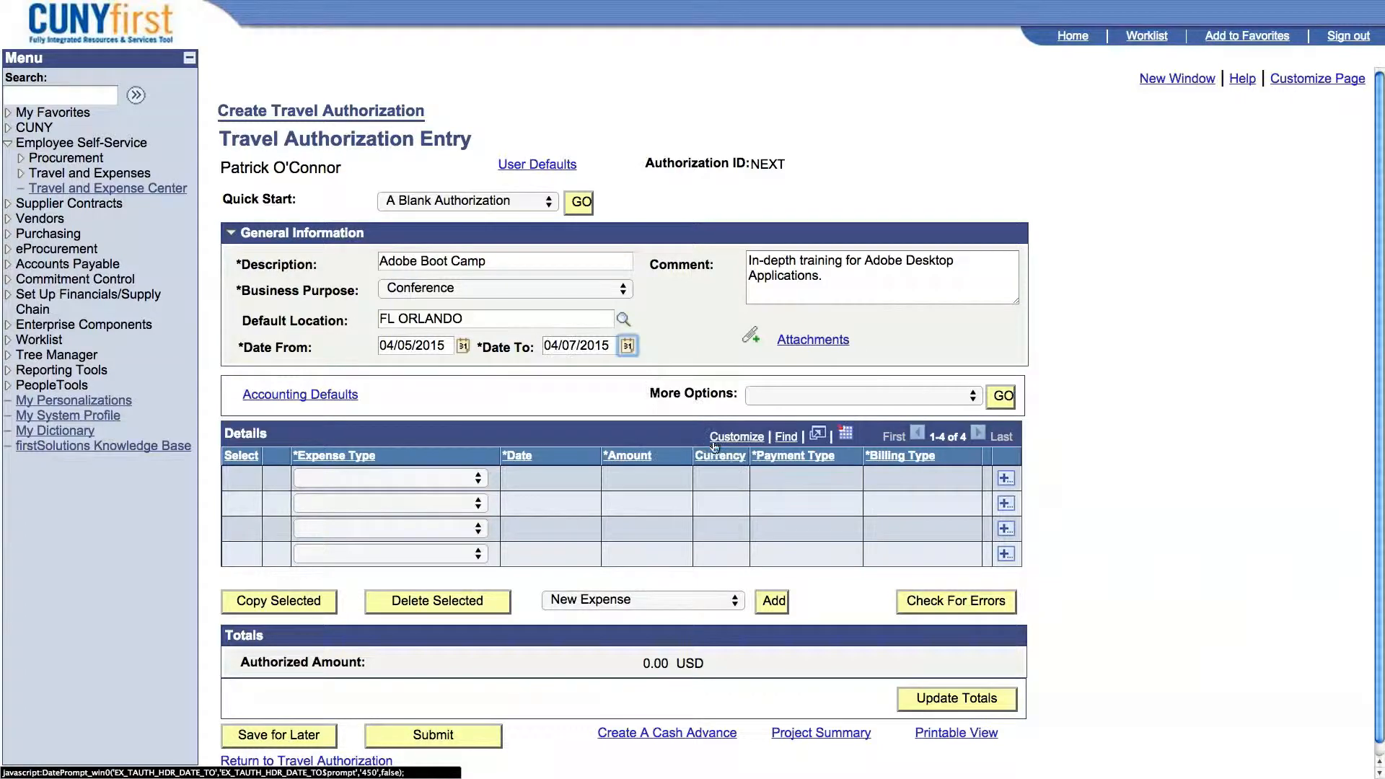
left_click(618, 386)
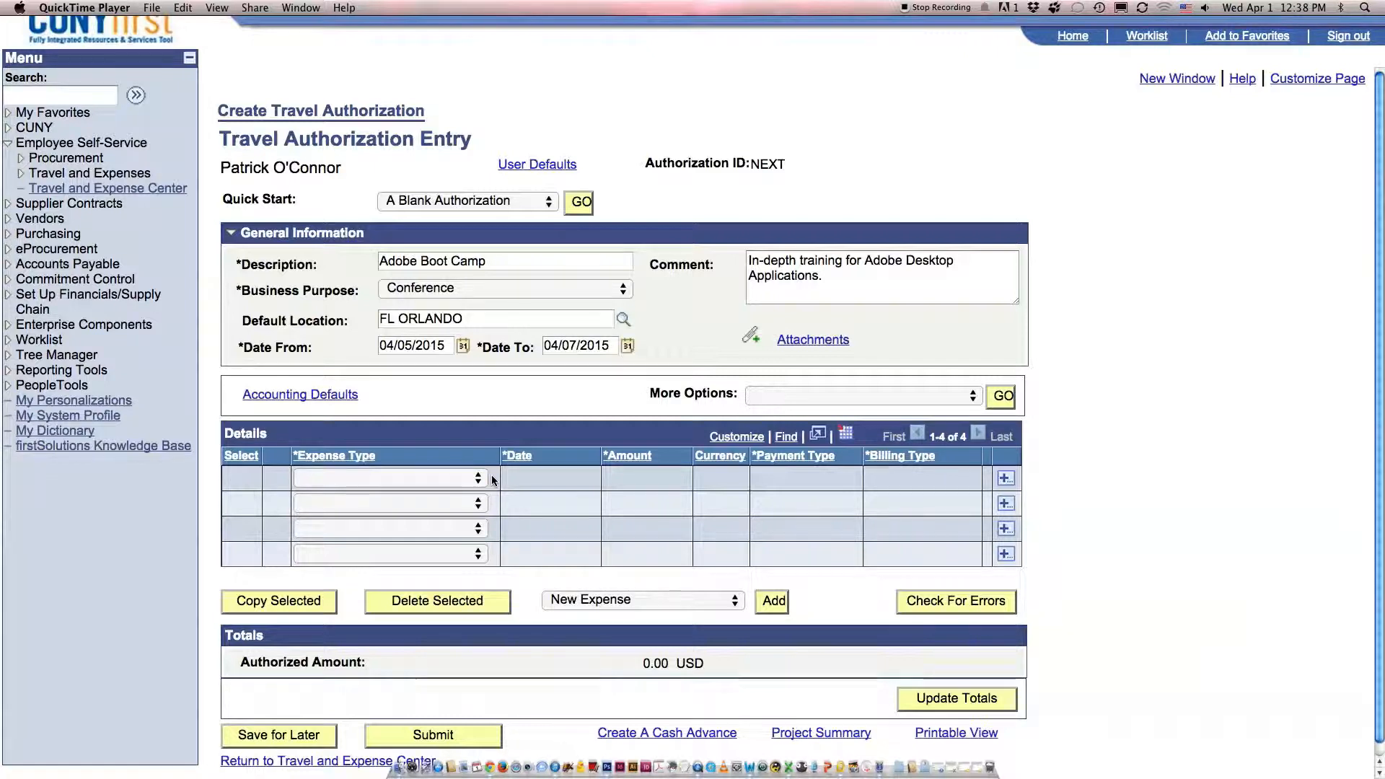
Enter a conference registration fees expense on the first detail line, dated 04/05/2015, for 499 USD.
left_click(479, 478)
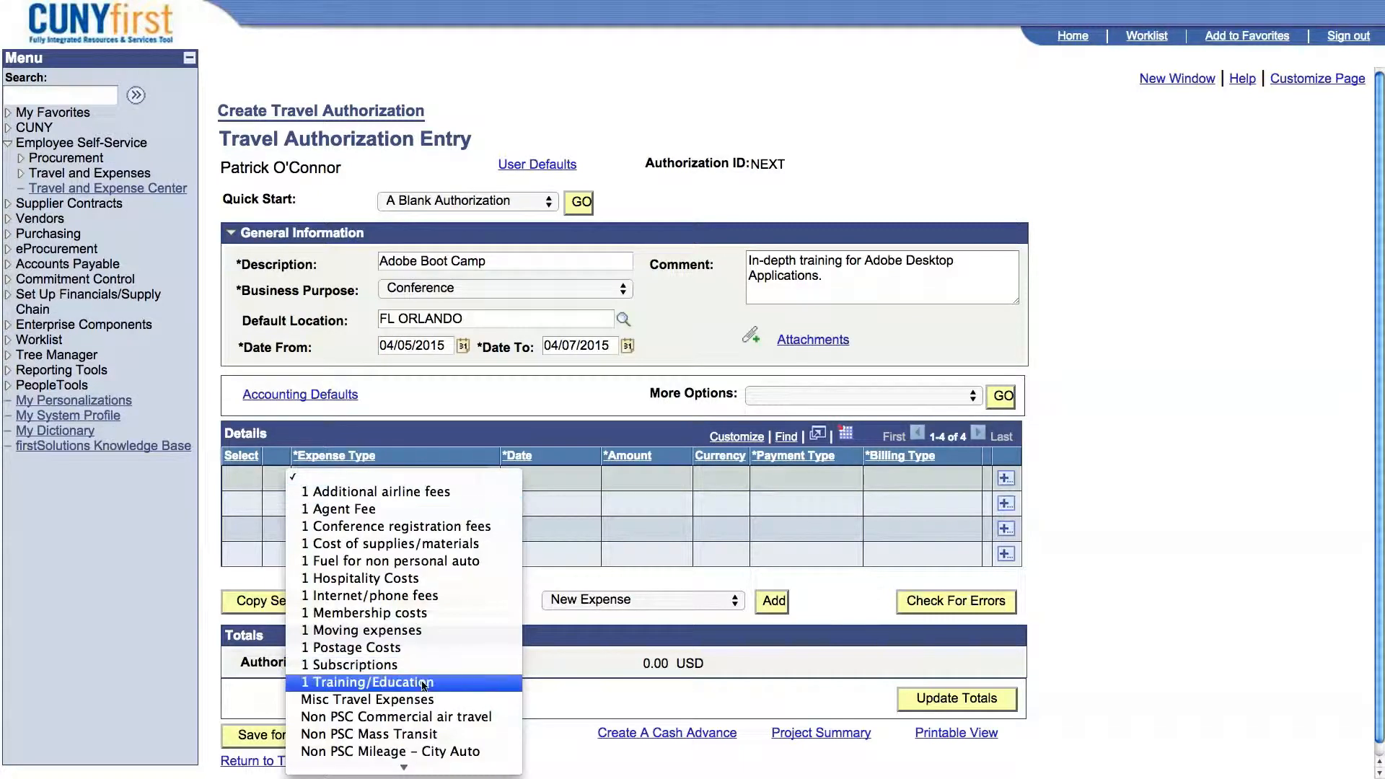
left_click(424, 530)
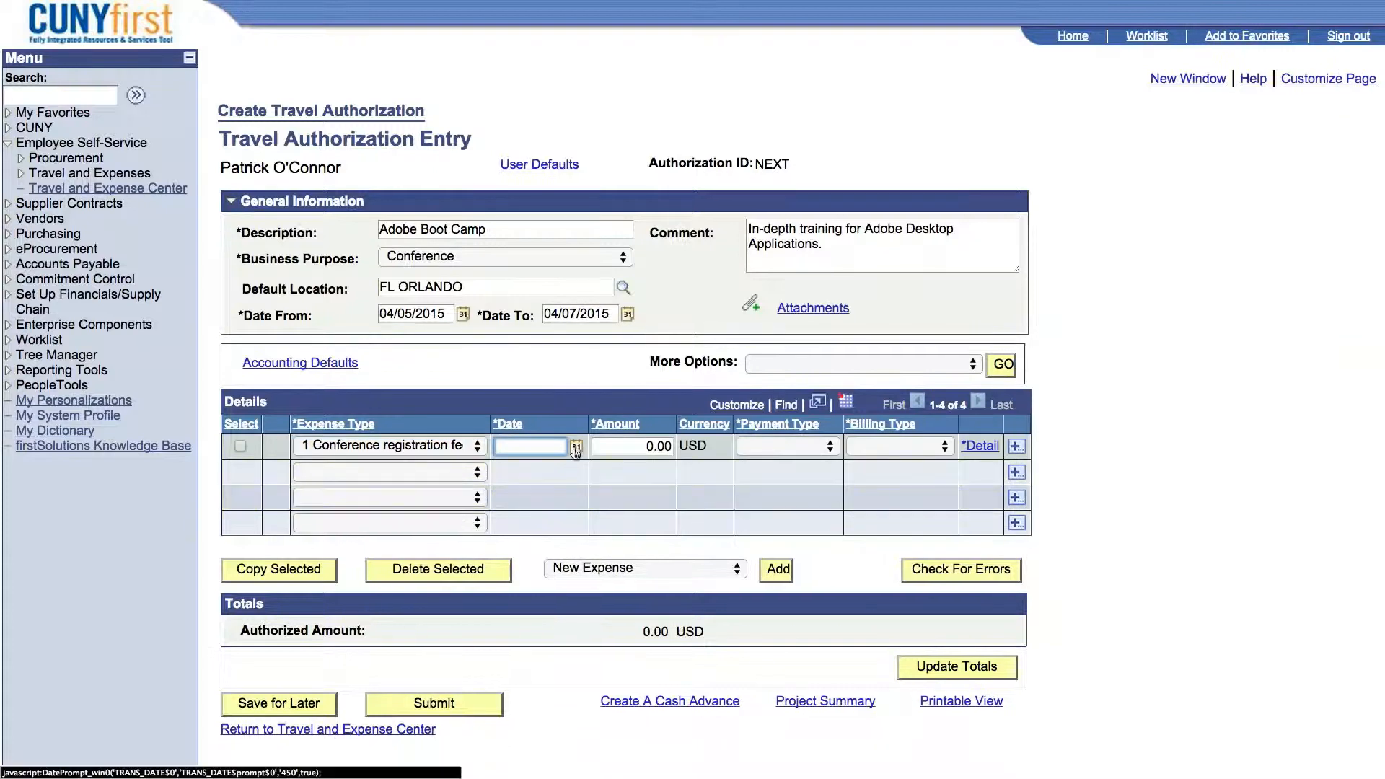
left_click(576, 448)
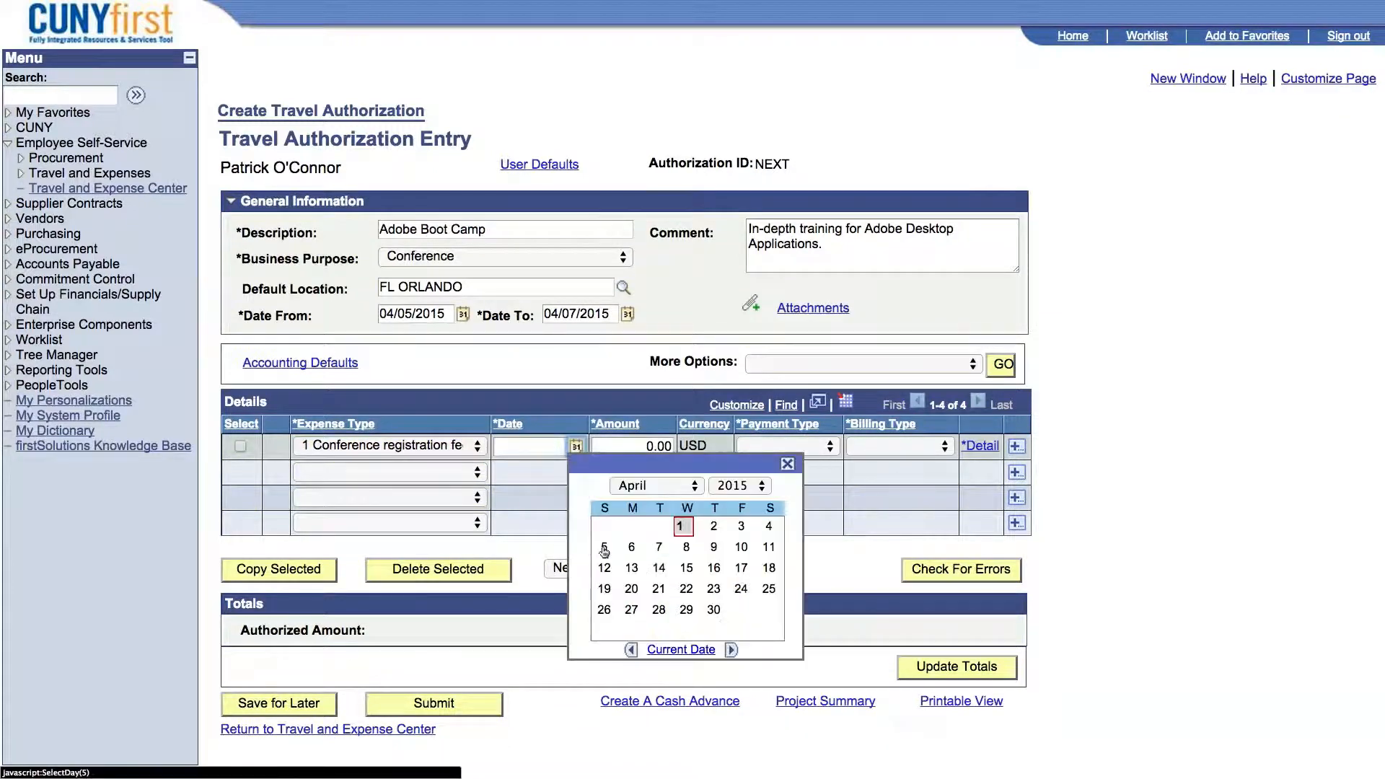
left_click(605, 550)
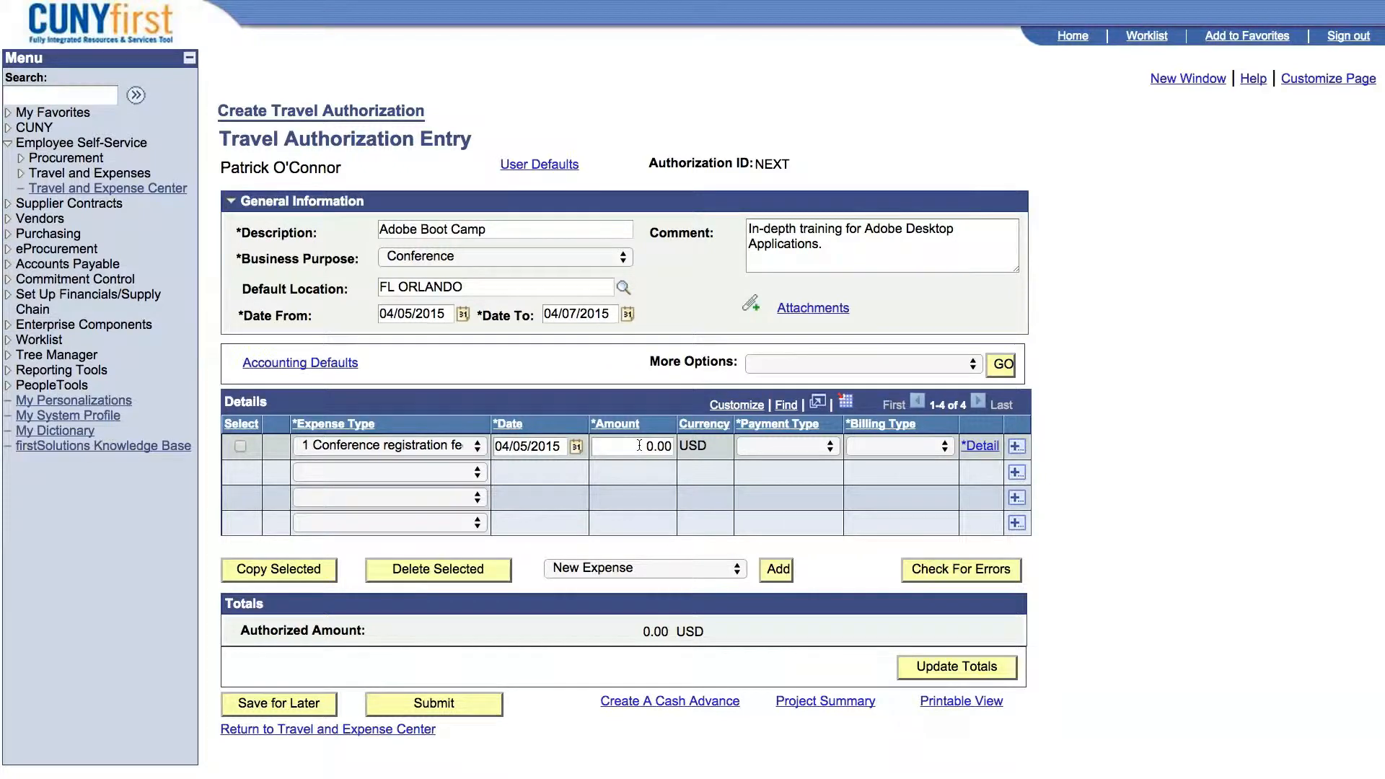
left_click(649, 448)
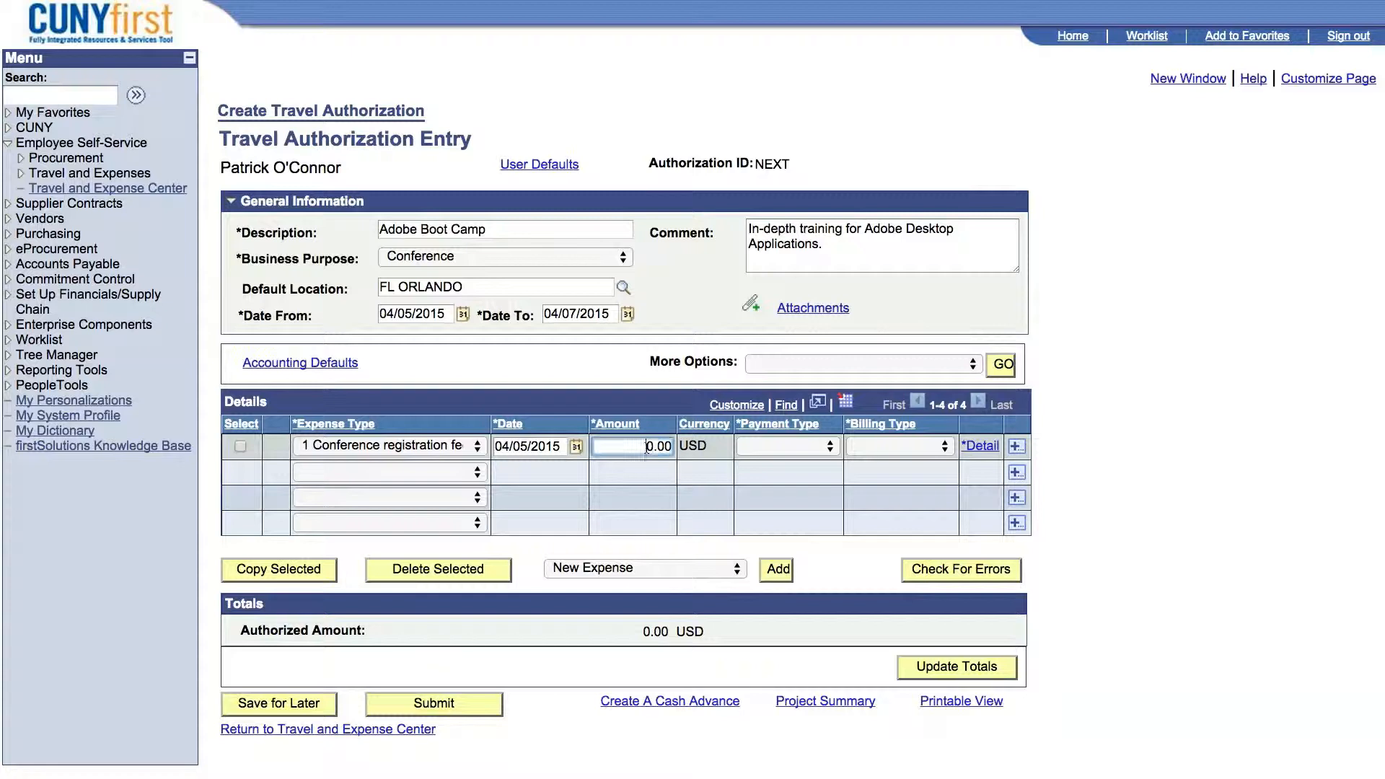
key("BackSpace")
type("499")
Set both the payment type and the billing type of the conference registration line to CUNY Card.
left_click(807, 448)
left_click(794, 456)
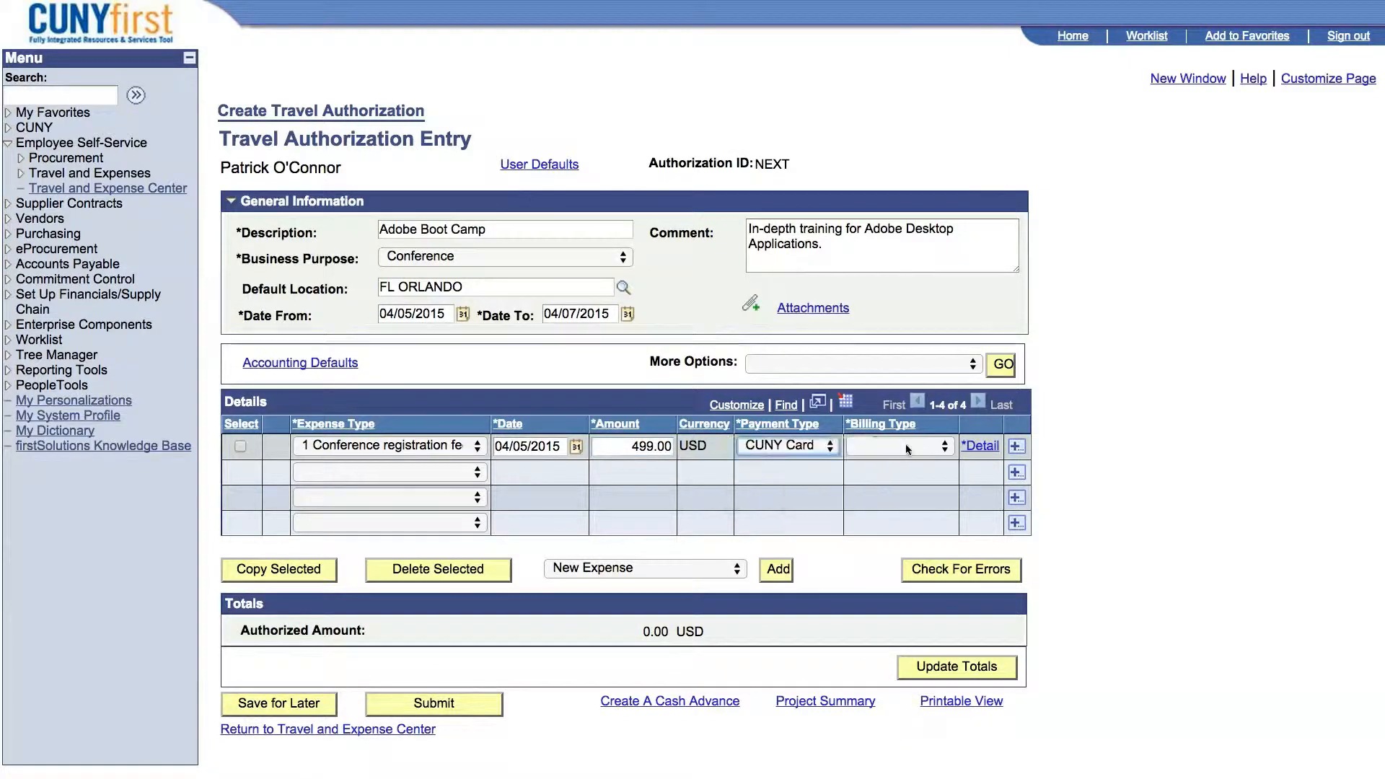
left_click(906, 444)
left_click(908, 397)
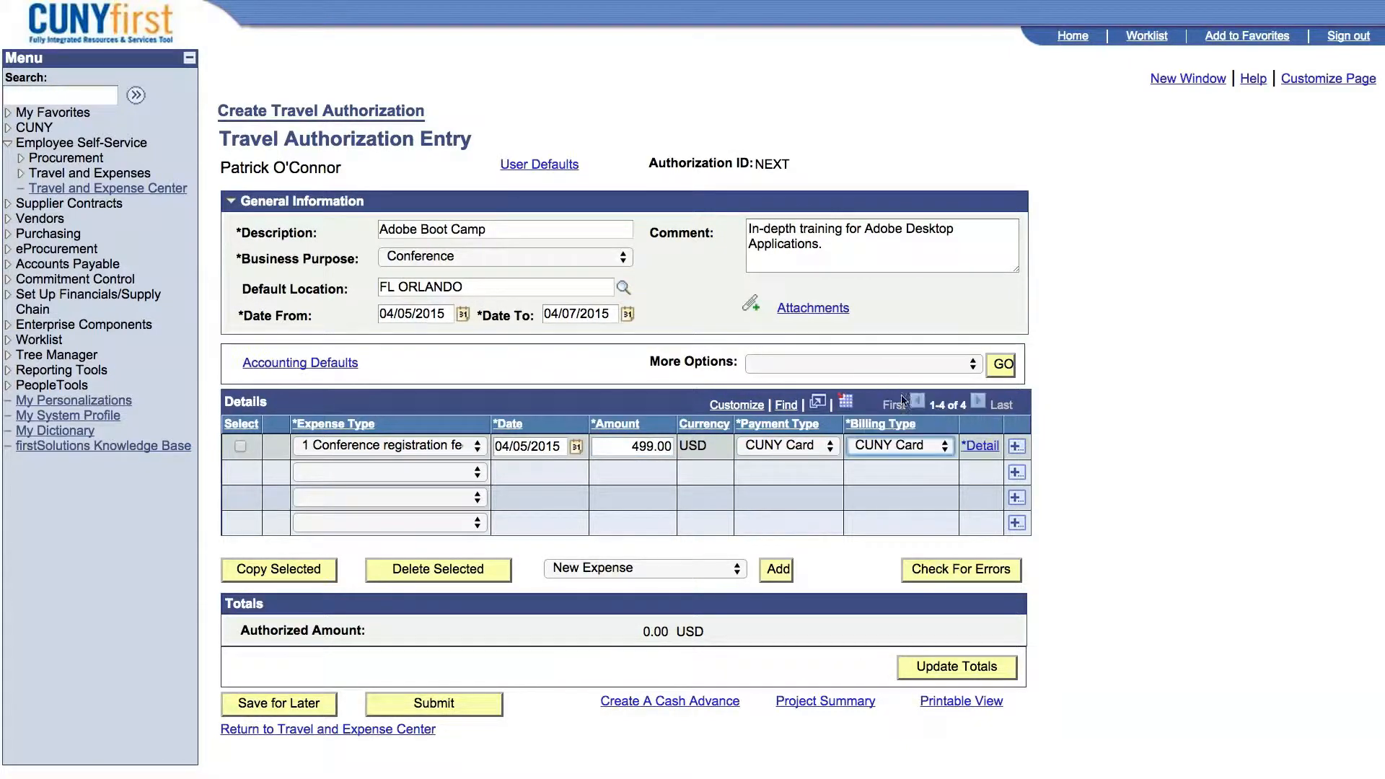
Enter "Registration Fees" as the registration line's detail description and review its accounting detail before returning to the authorization entry.
left_click(988, 448)
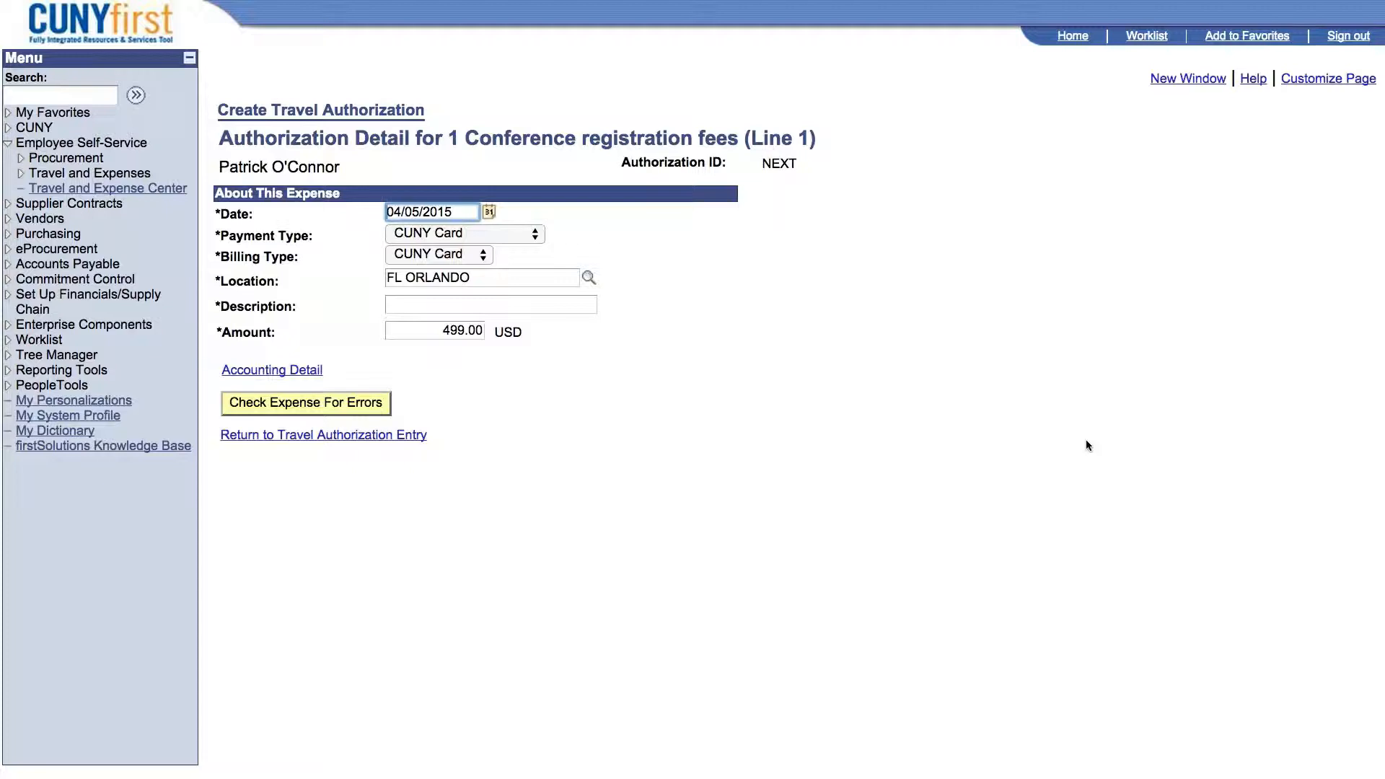
left_click(568, 309)
type("Registration Fees")
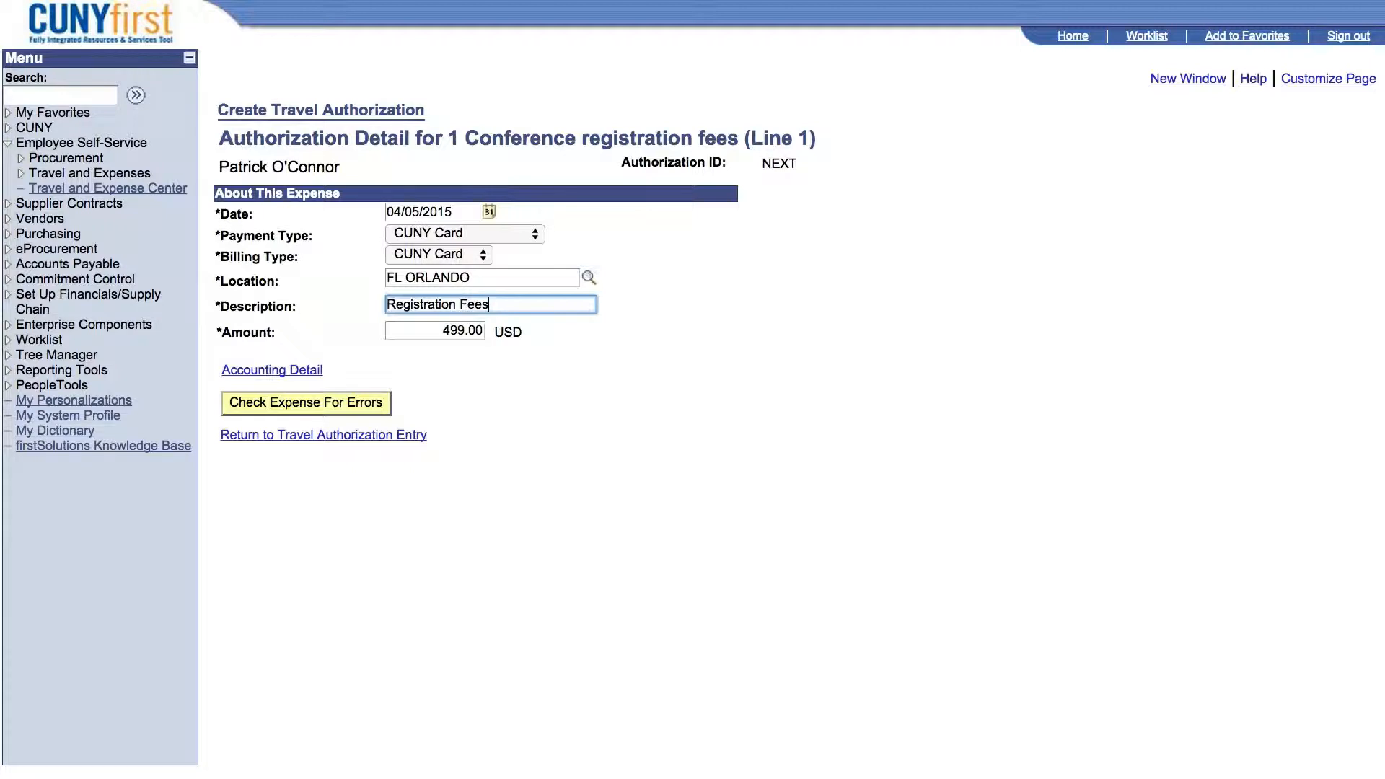
left_click(288, 372)
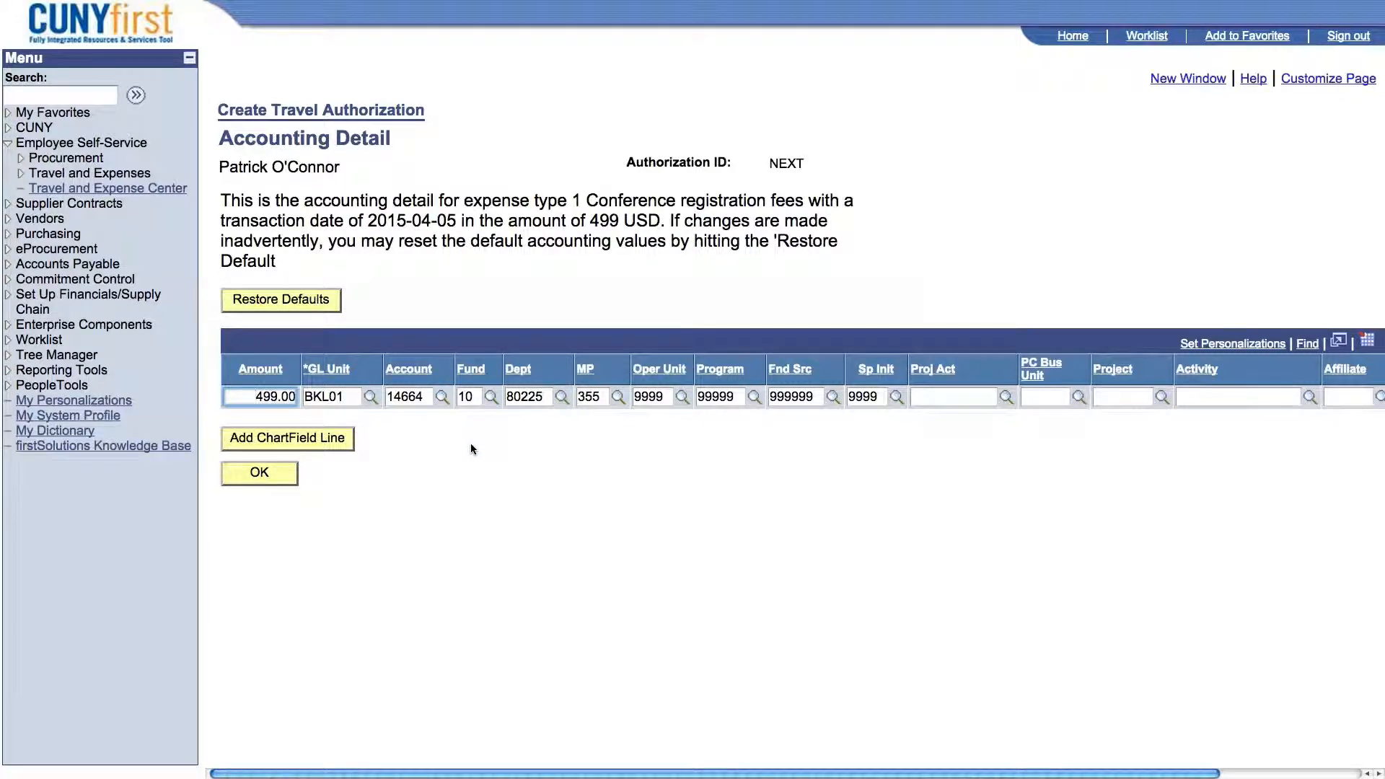
left_click(277, 478)
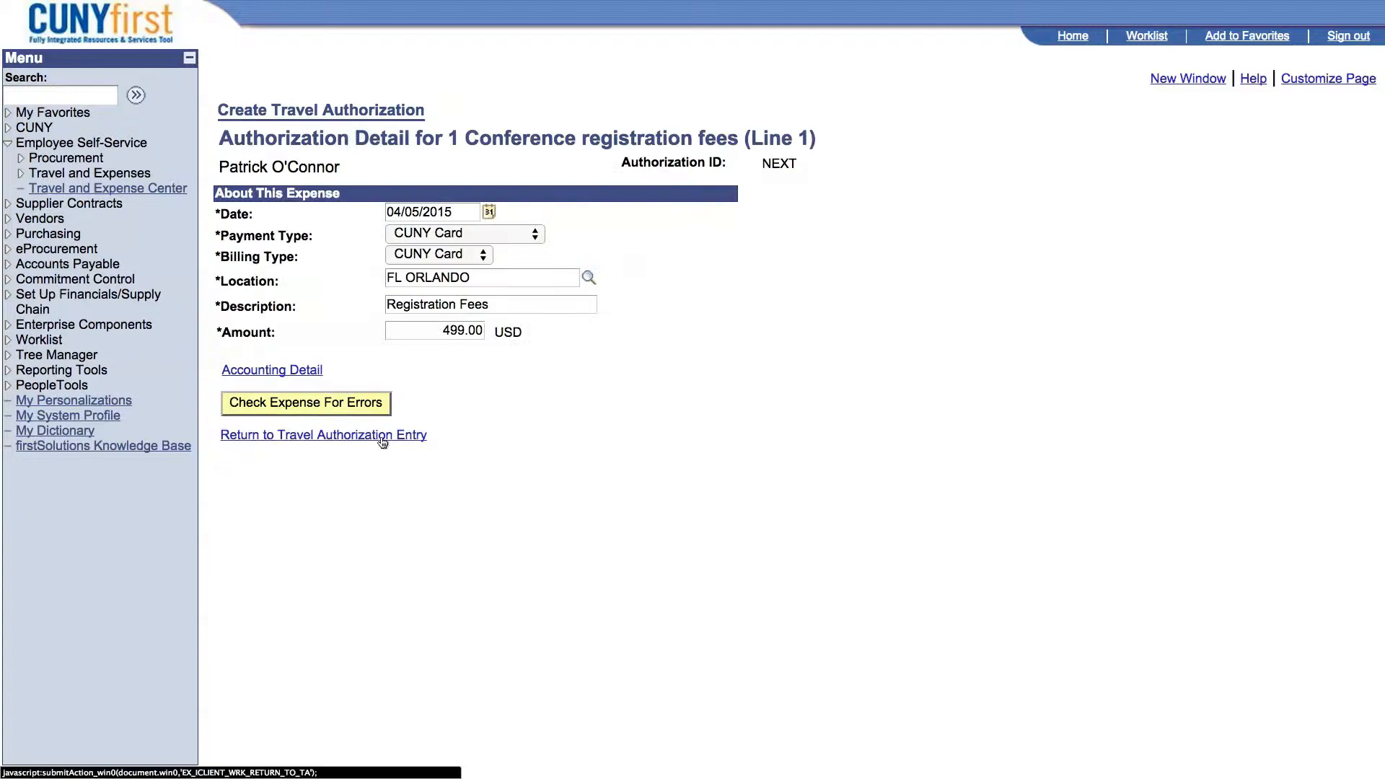
left_click(382, 436)
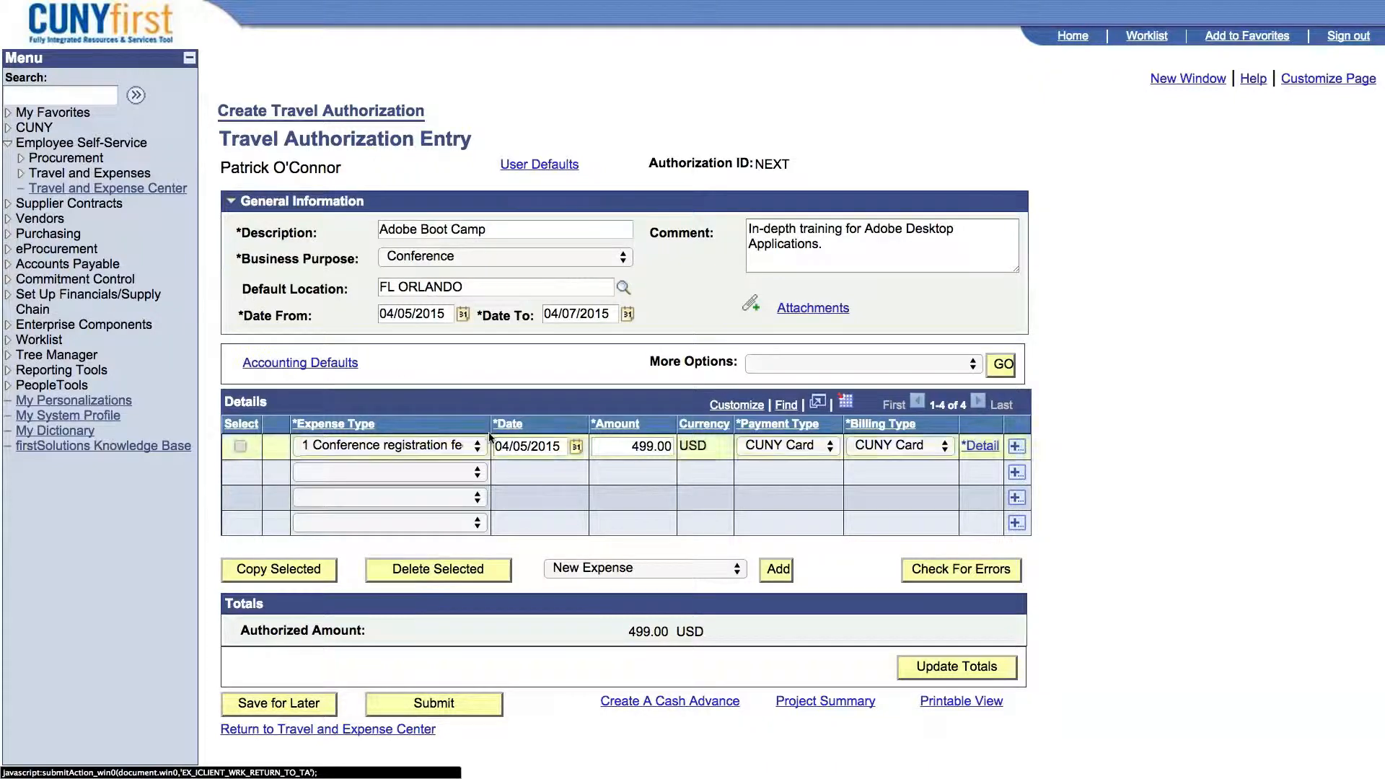
Add a PSC Commercial air travel expense of 99 USD on the second line, with payment and billing types set to Empl Paid.
left_click(480, 477)
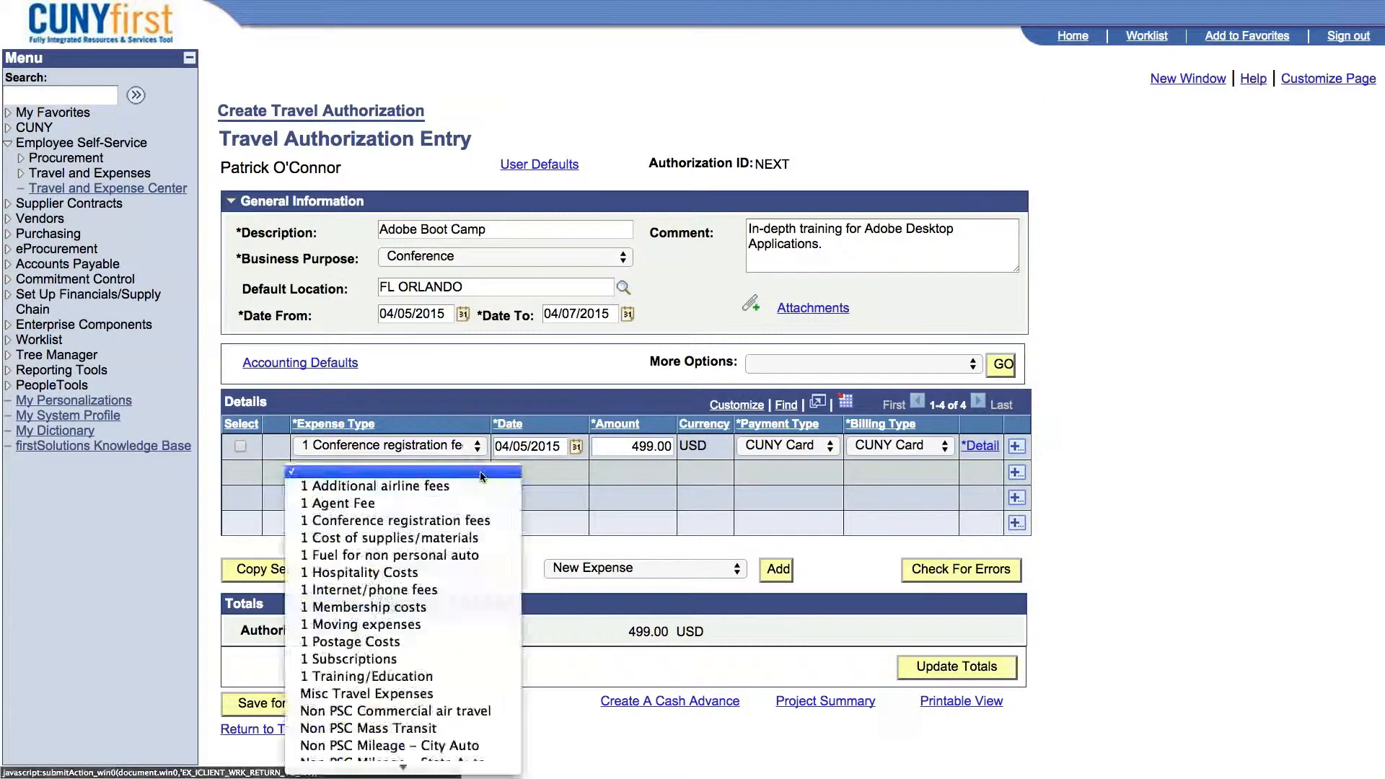
left_click(421, 479)
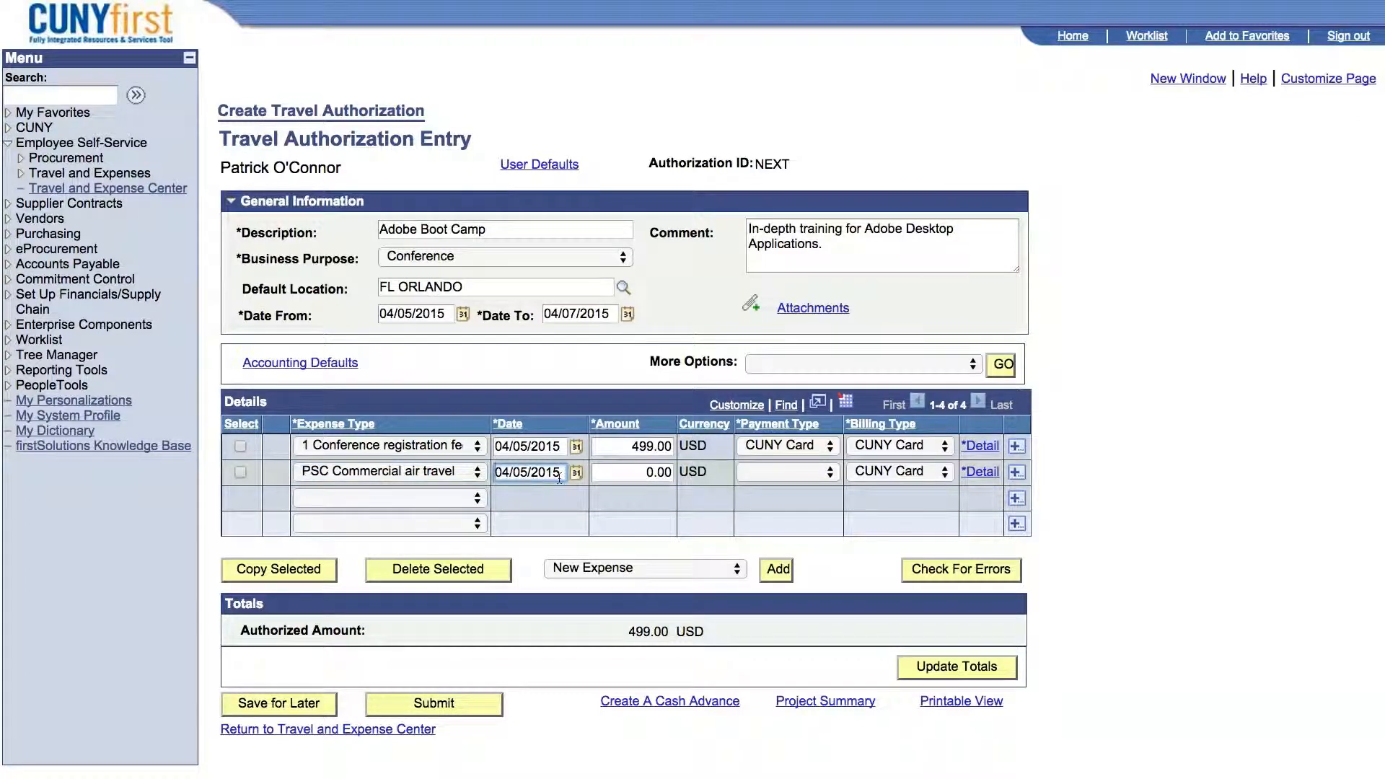
left_click(650, 474)
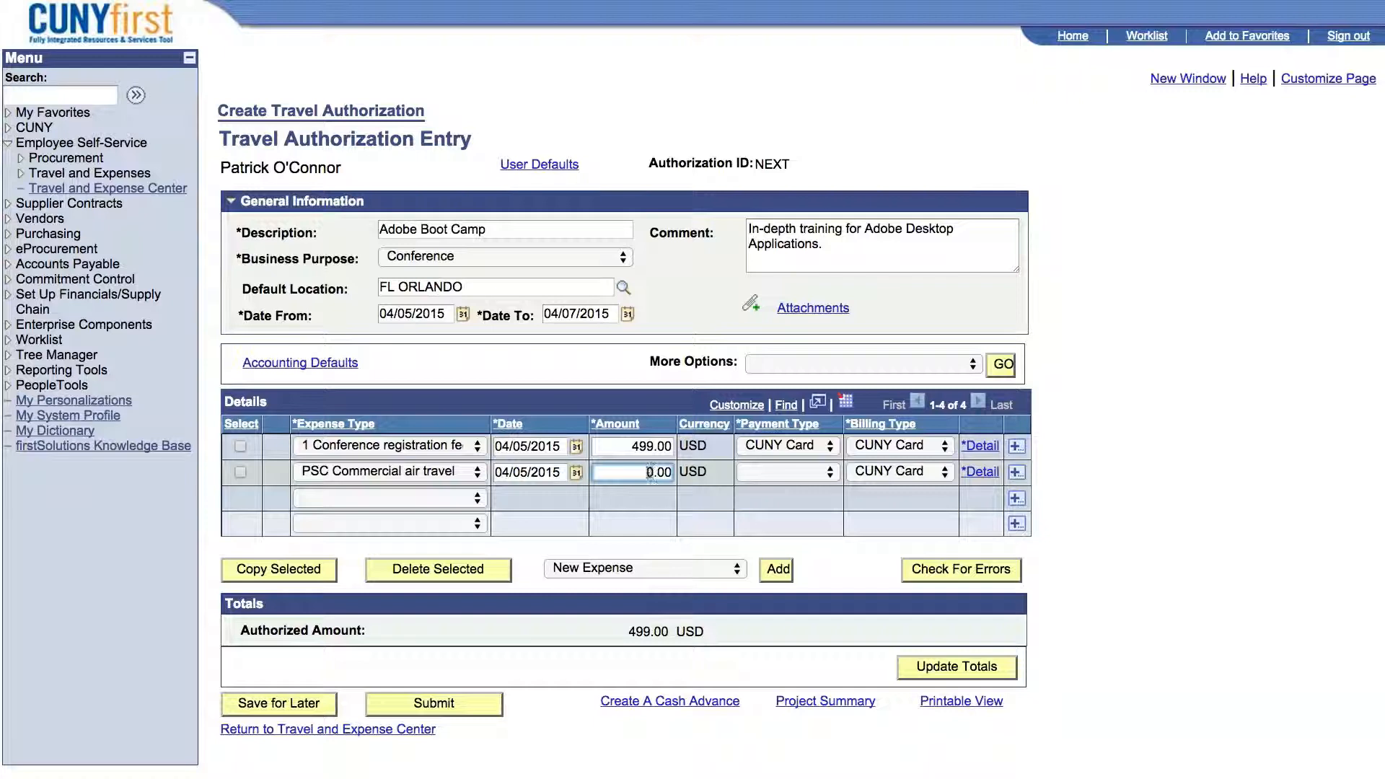
type("99")
left_click(778, 476)
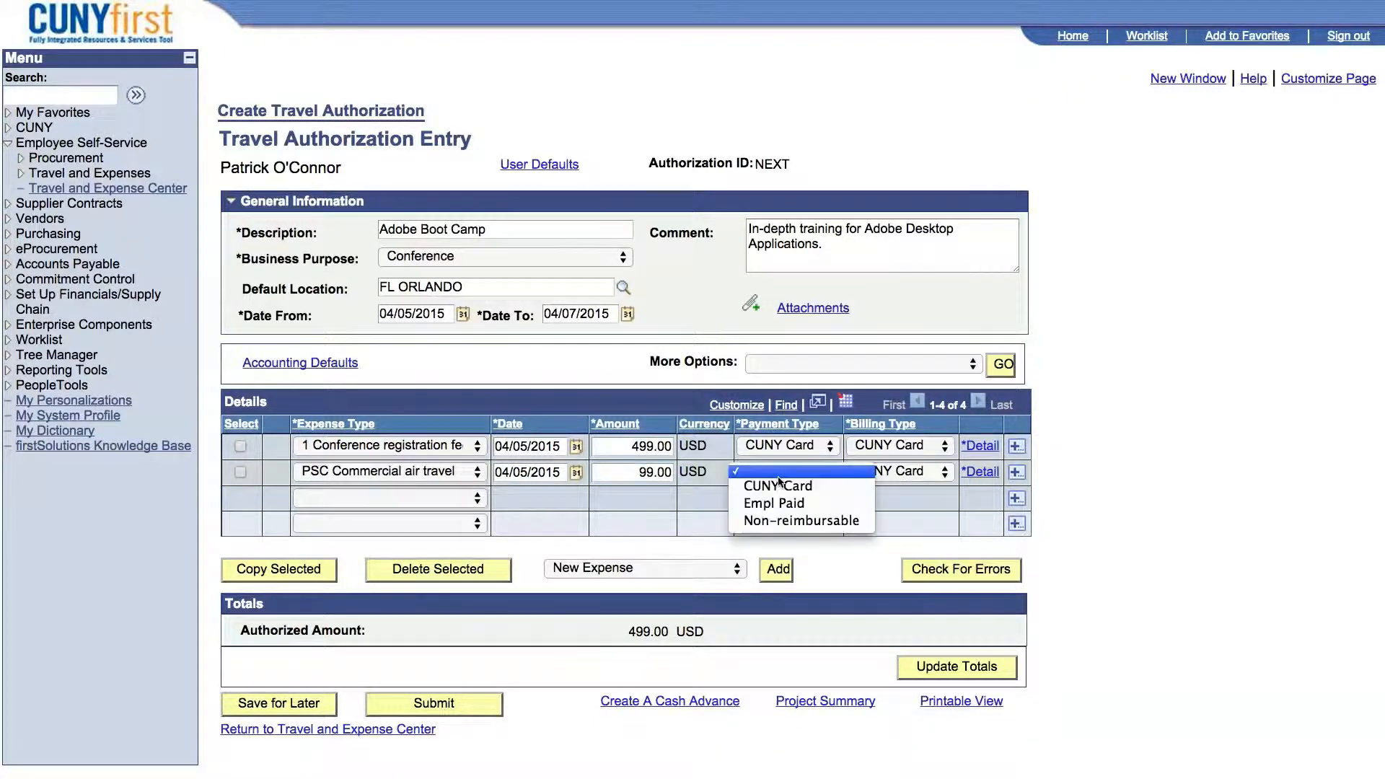
left_click(789, 504)
left_click(898, 473)
left_click(890, 491)
Complete the air travel line's detail with the number 5503 and the description "Round-trip Airfare", and return to the authorization entry.
left_click(983, 476)
left_click(543, 285)
type("5503")
left_click(526, 329)
type("Round-trip Airfare")
left_click(379, 460)
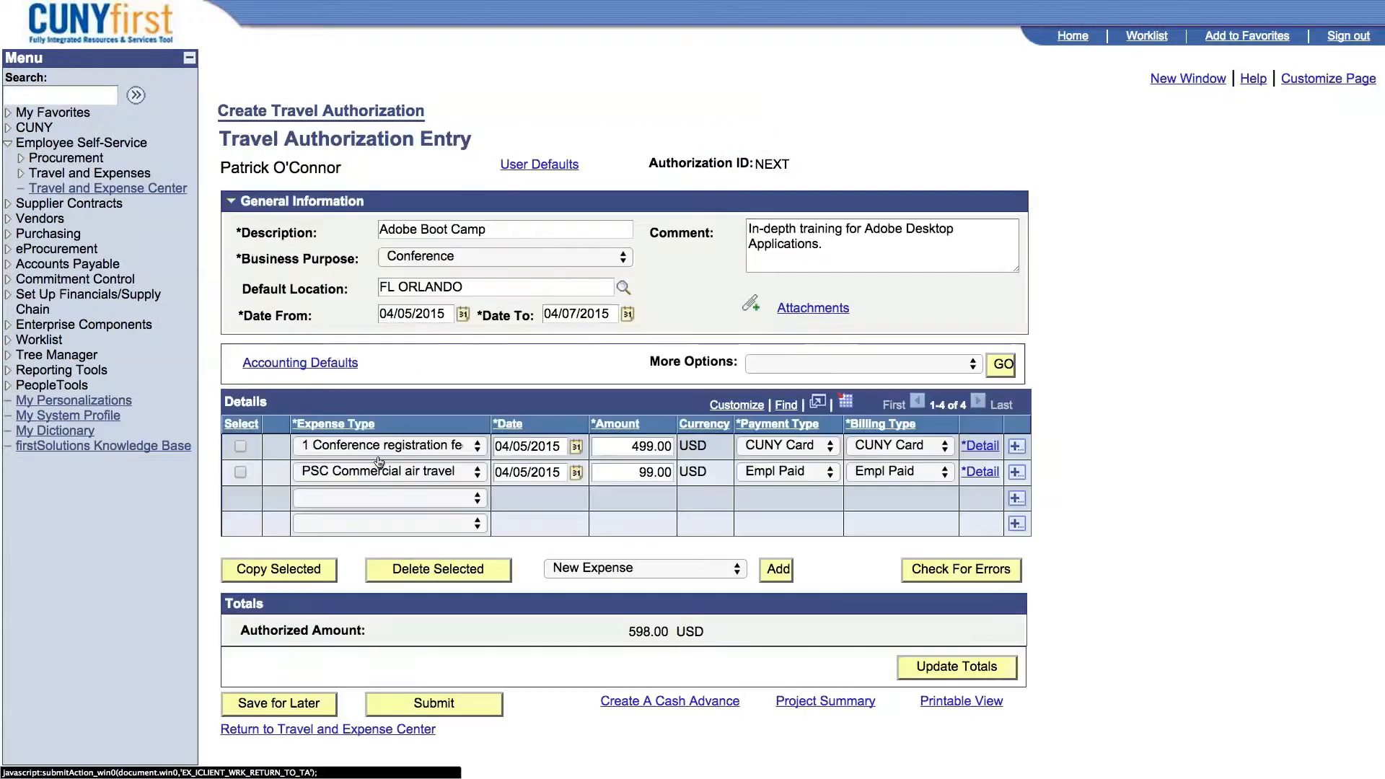
Add a PSC Receipted Lodging expense on the third line, with payment and billing types set to Empl Paid.
left_click(479, 500)
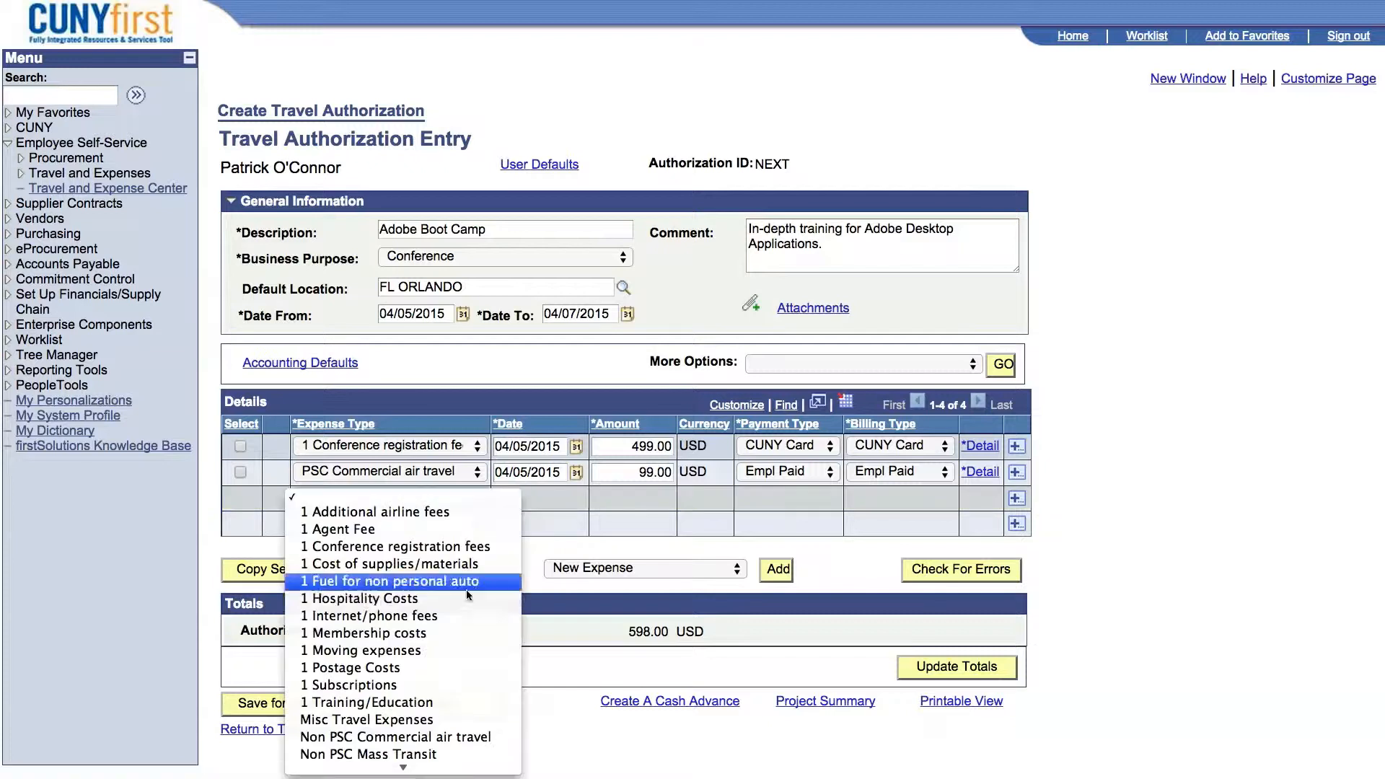
scroll(468, 601, "down", 5)
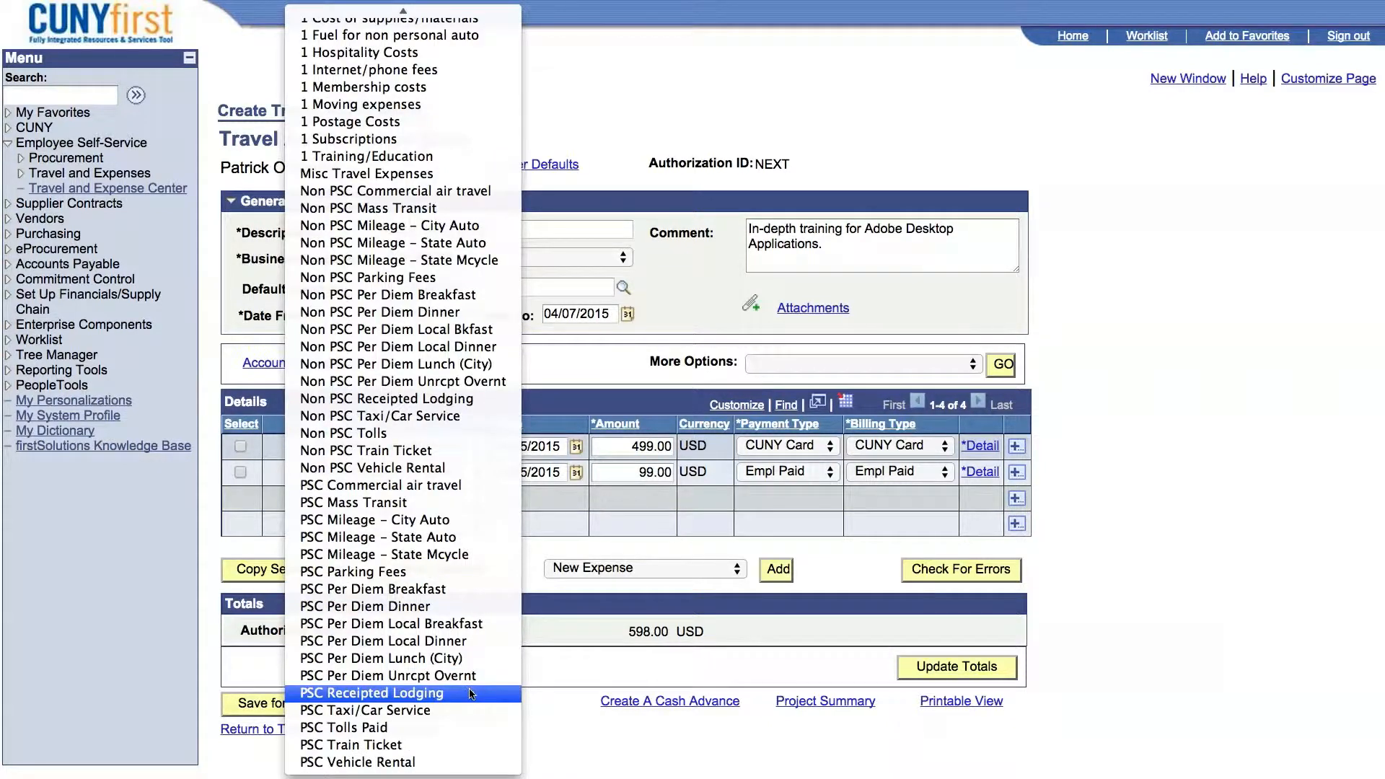
left_click(471, 694)
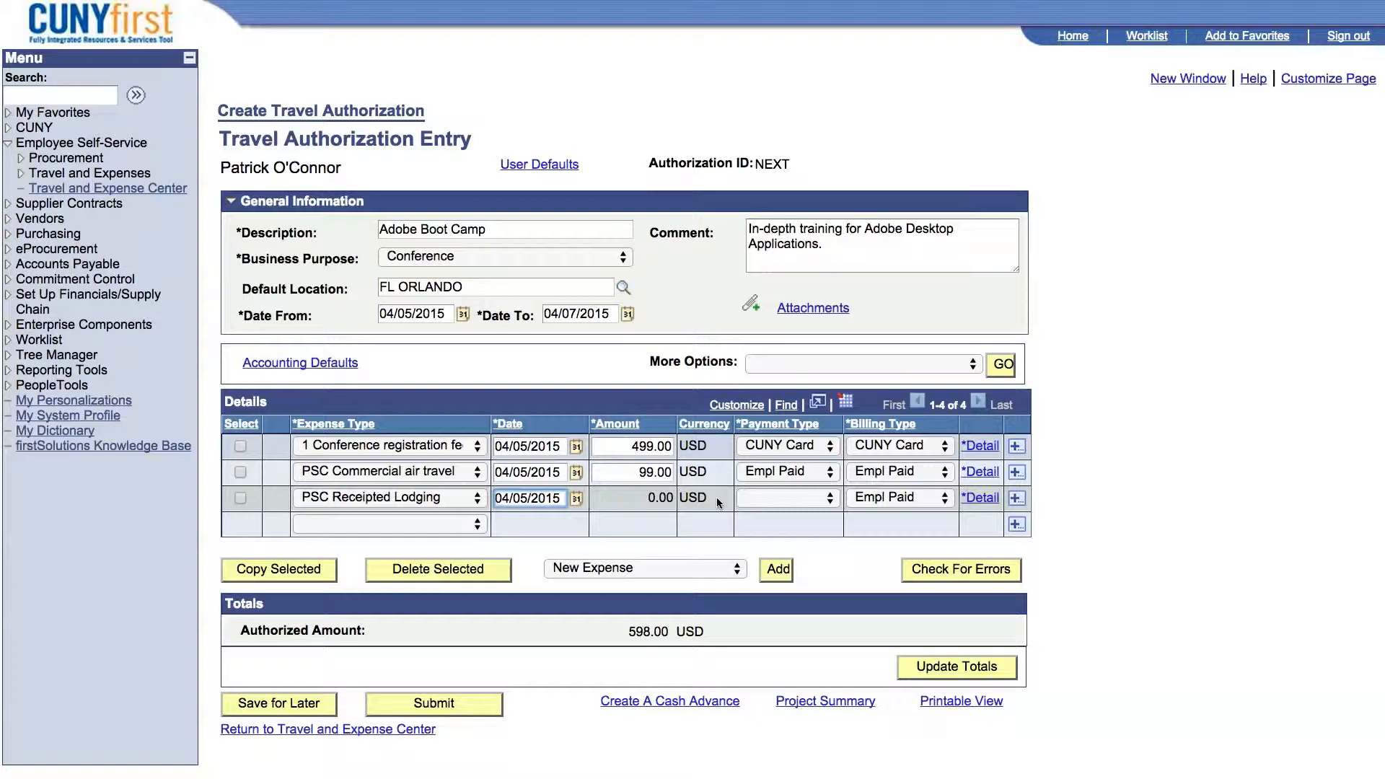
left_click(823, 500)
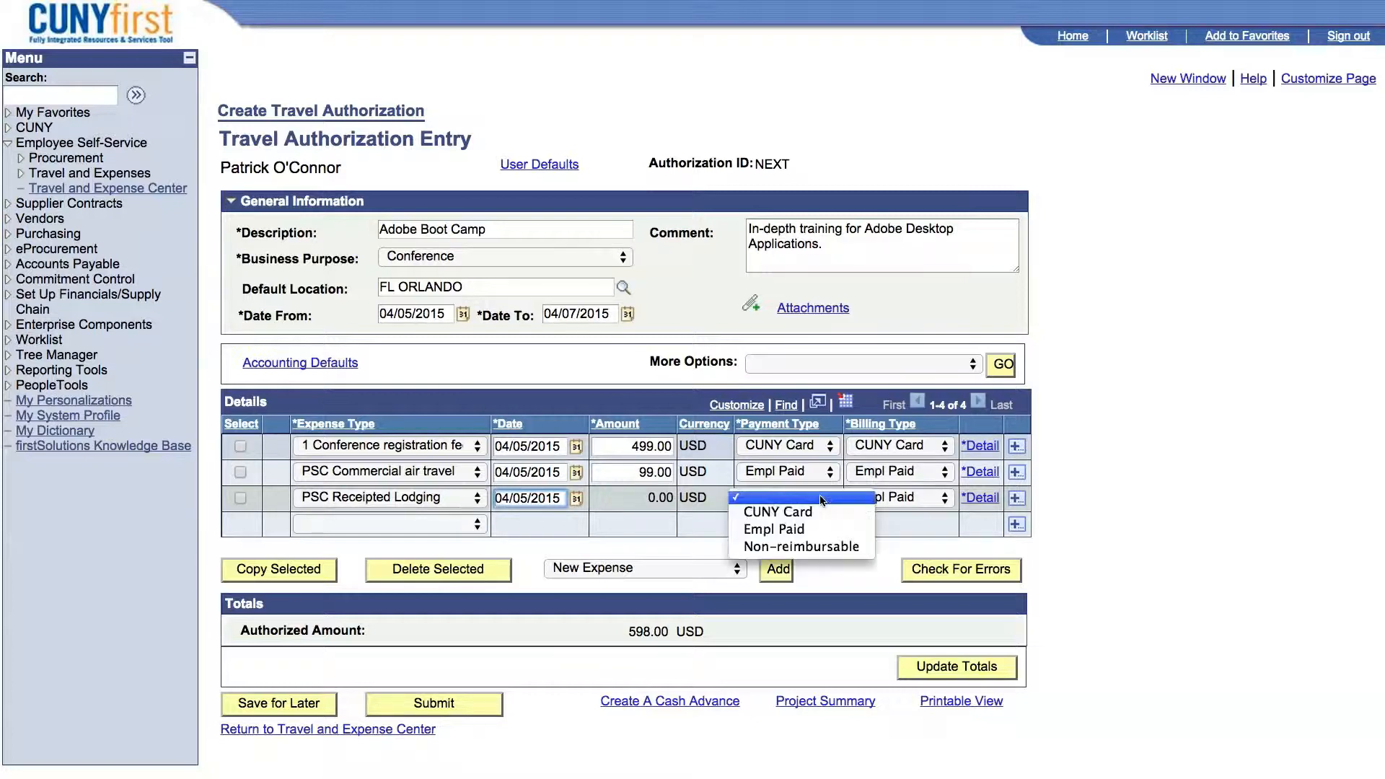
left_click(799, 528)
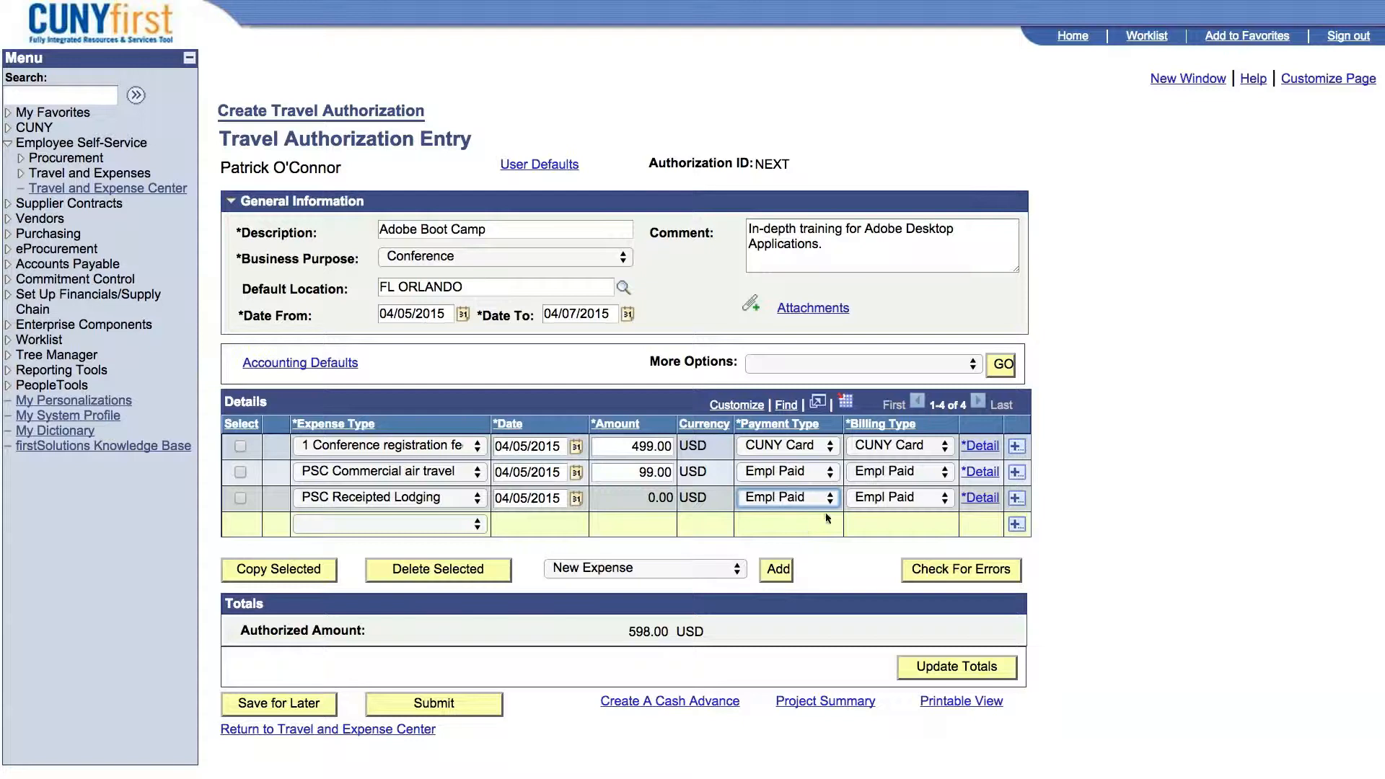
left_click(898, 505)
left_click(900, 505)
Set the lodging detail to 2 nights at a nightly rate of 115 USD, described as "Hotel Stay", and return to the entry.
left_click(980, 498)
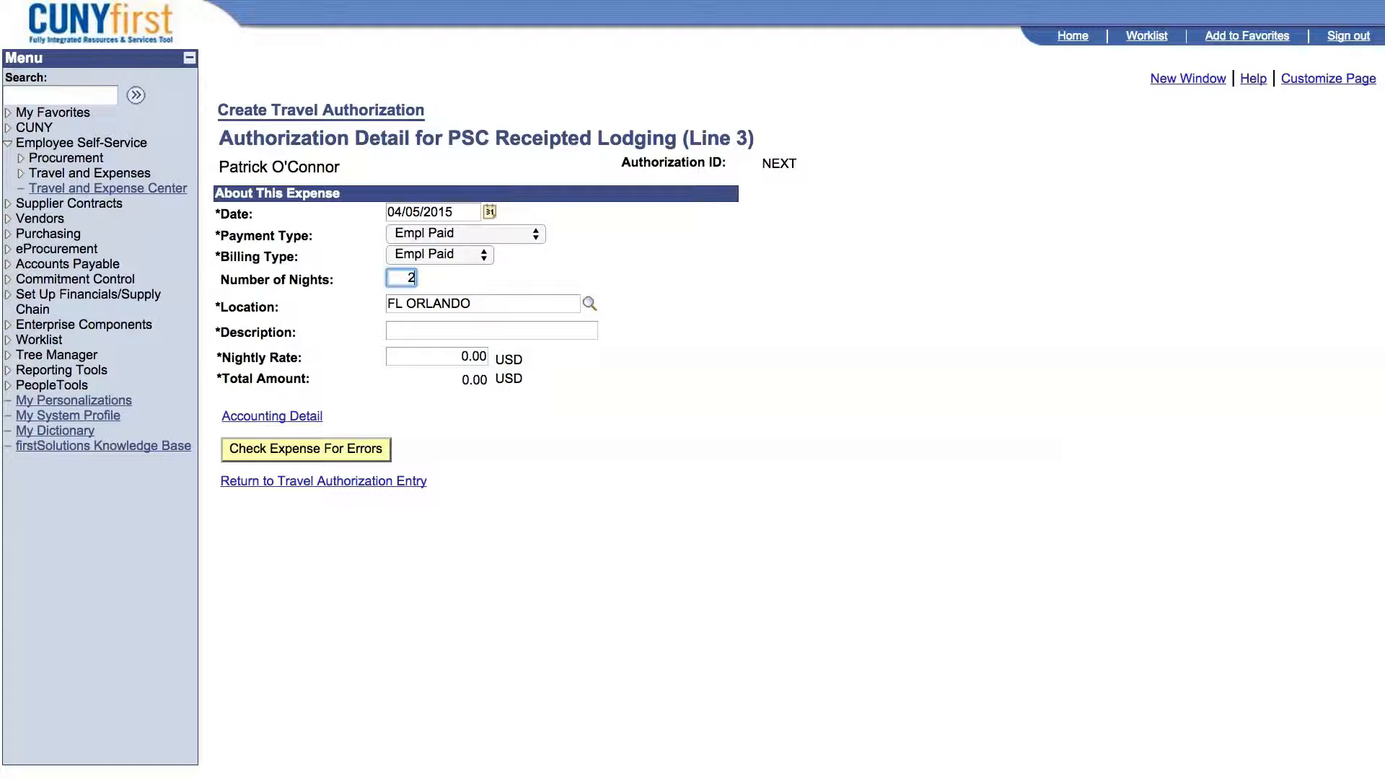
left_click(416, 329)
type("Hotel Stay")
left_click(459, 354)
type("115")
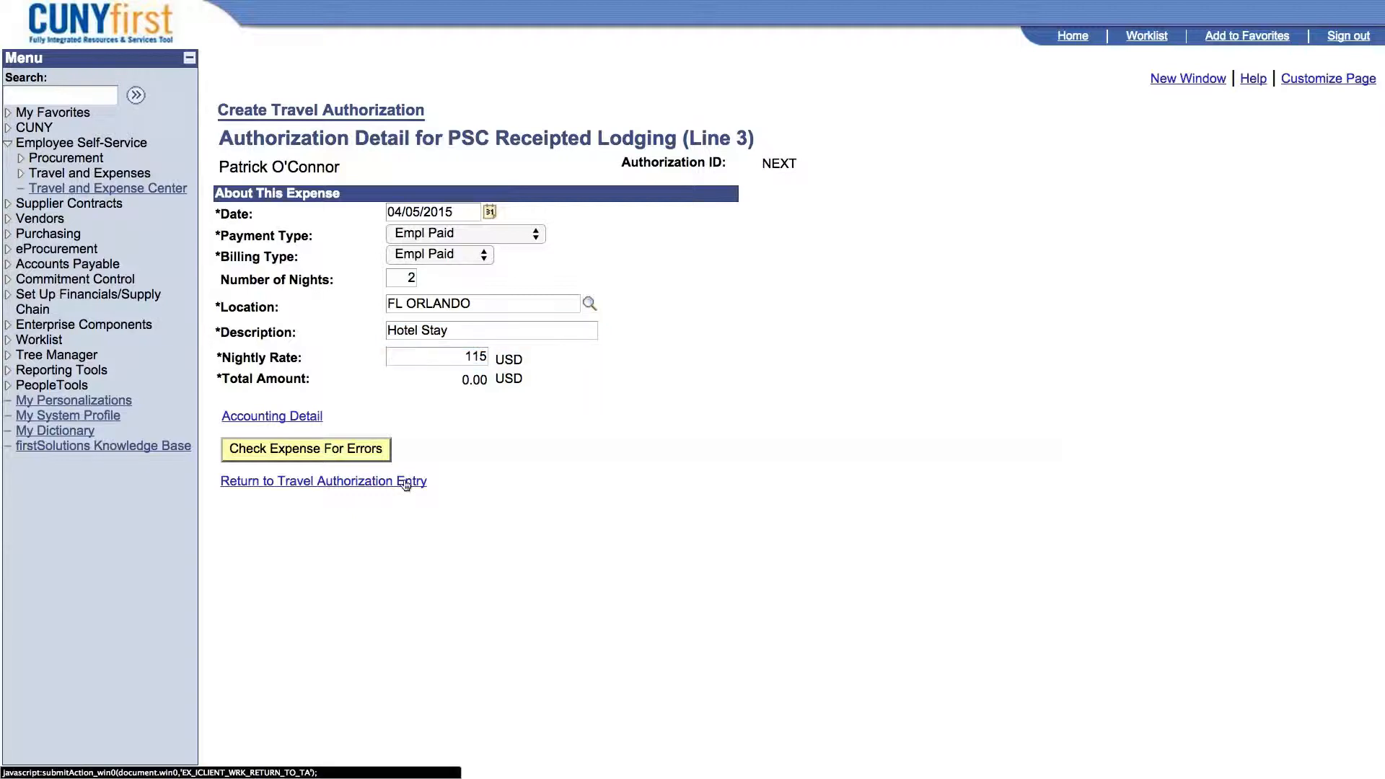
left_click(406, 482)
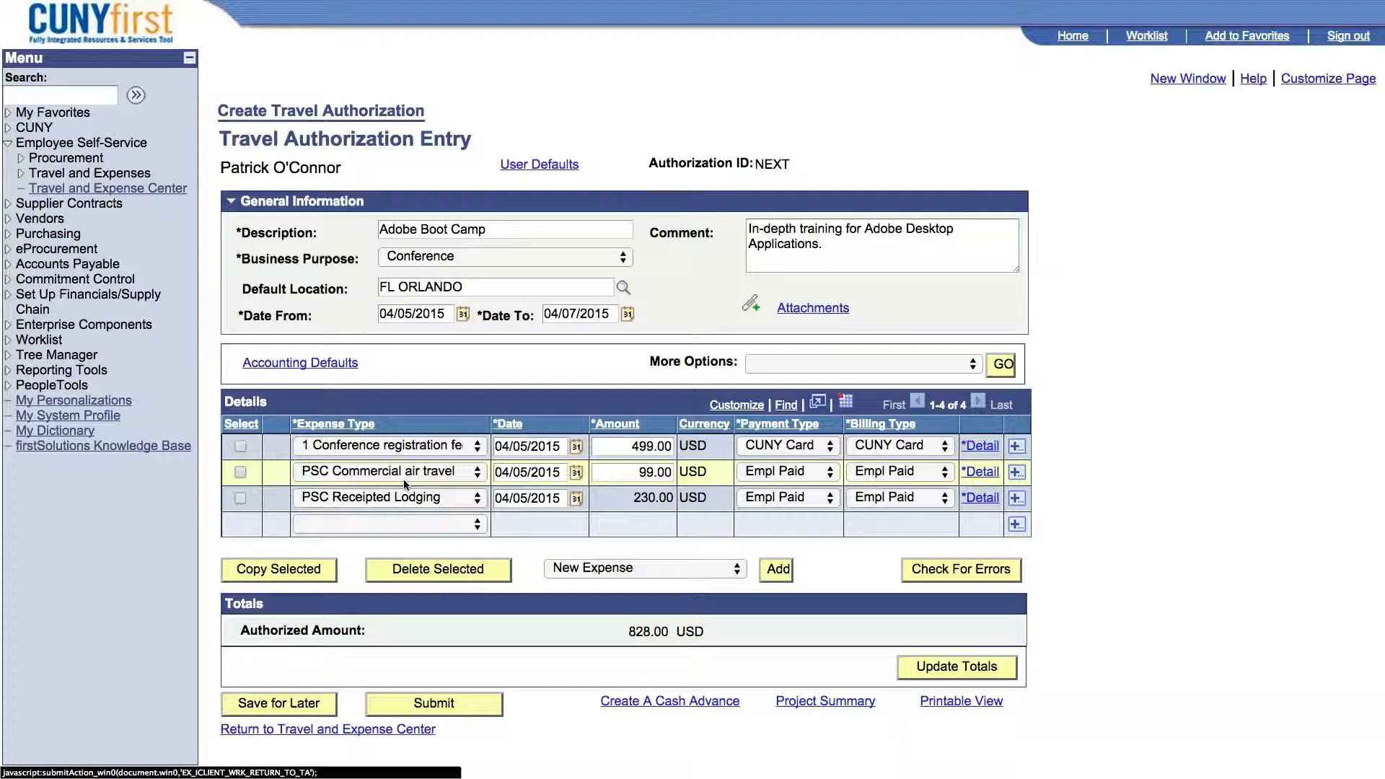
Add a PSC Per Diem Dinner expense of 25 USD on the fourth line, with the payment type set to Empl Paid.
left_click(473, 526)
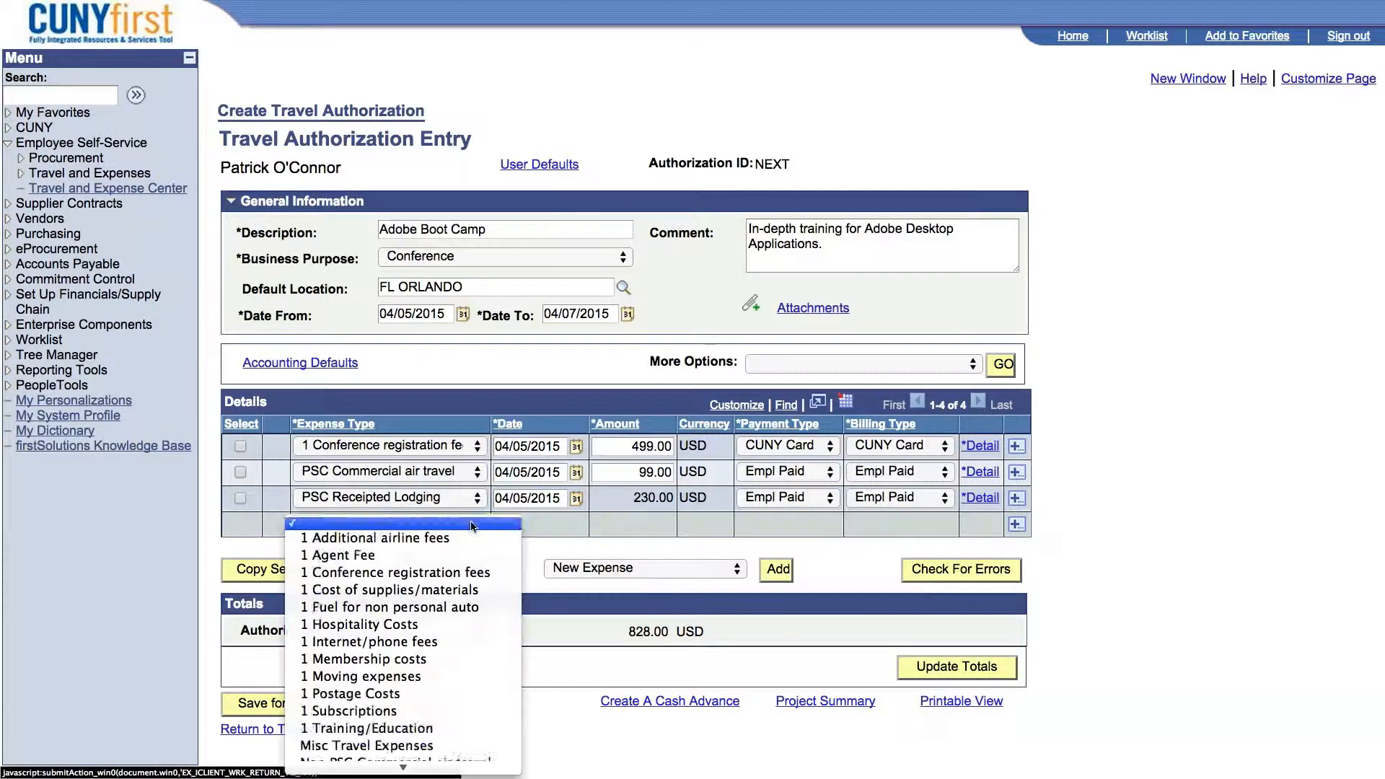
scroll(435, 641, "down", 10)
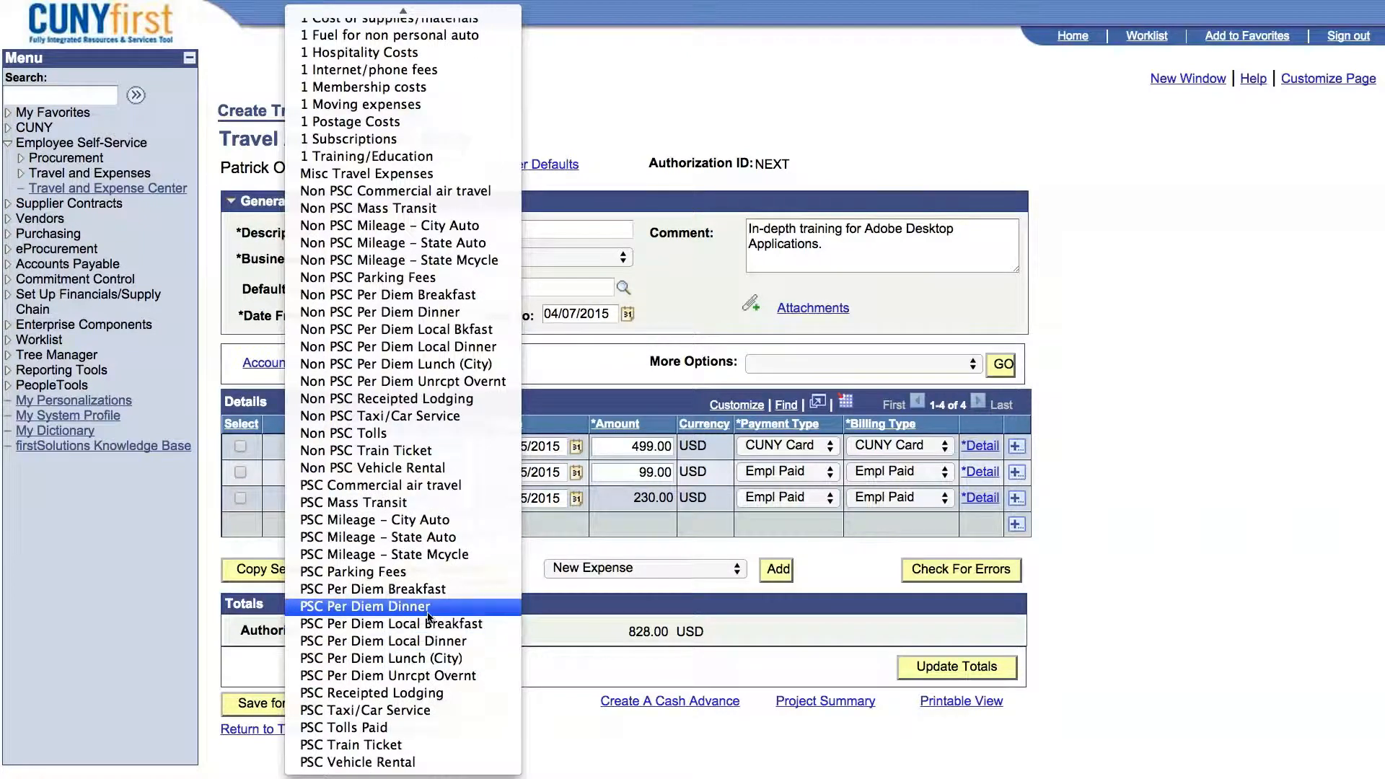
left_click(428, 611)
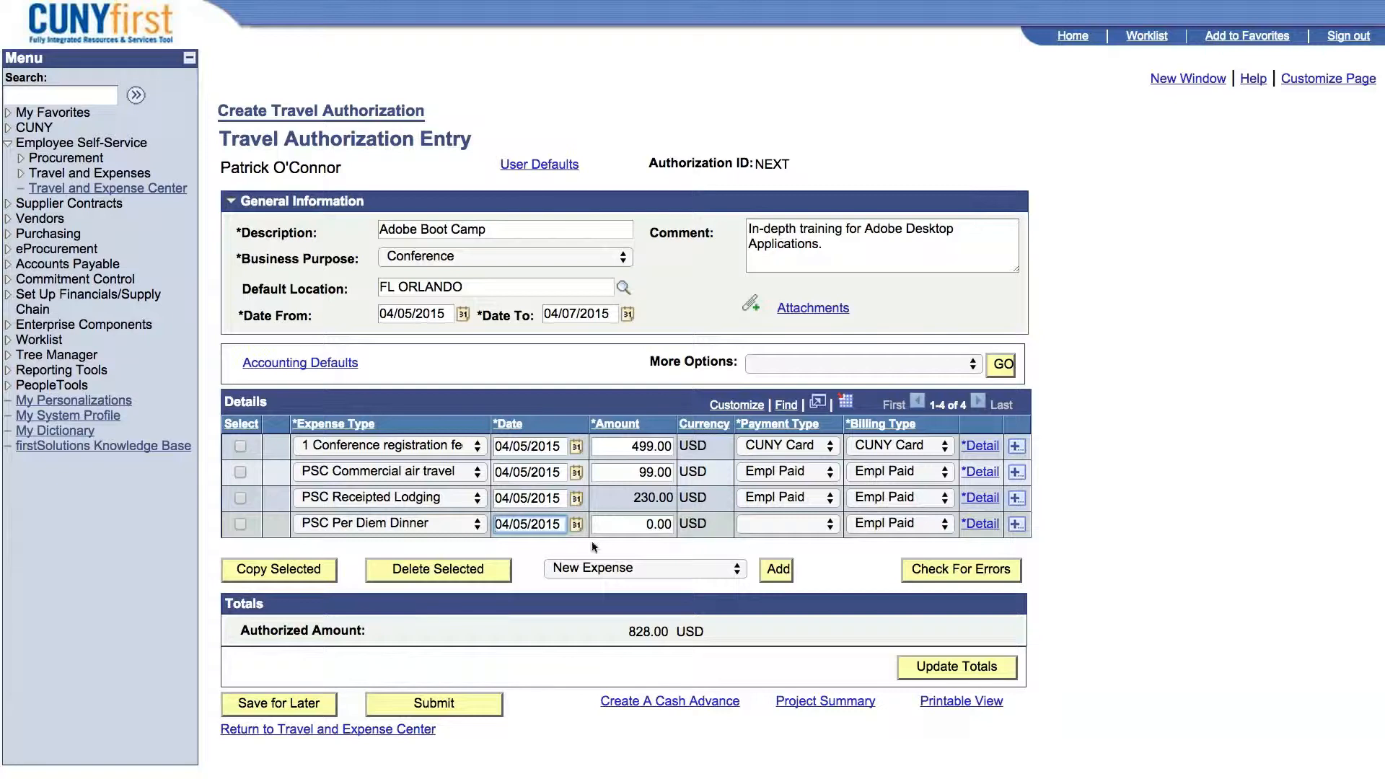
left_click(650, 527)
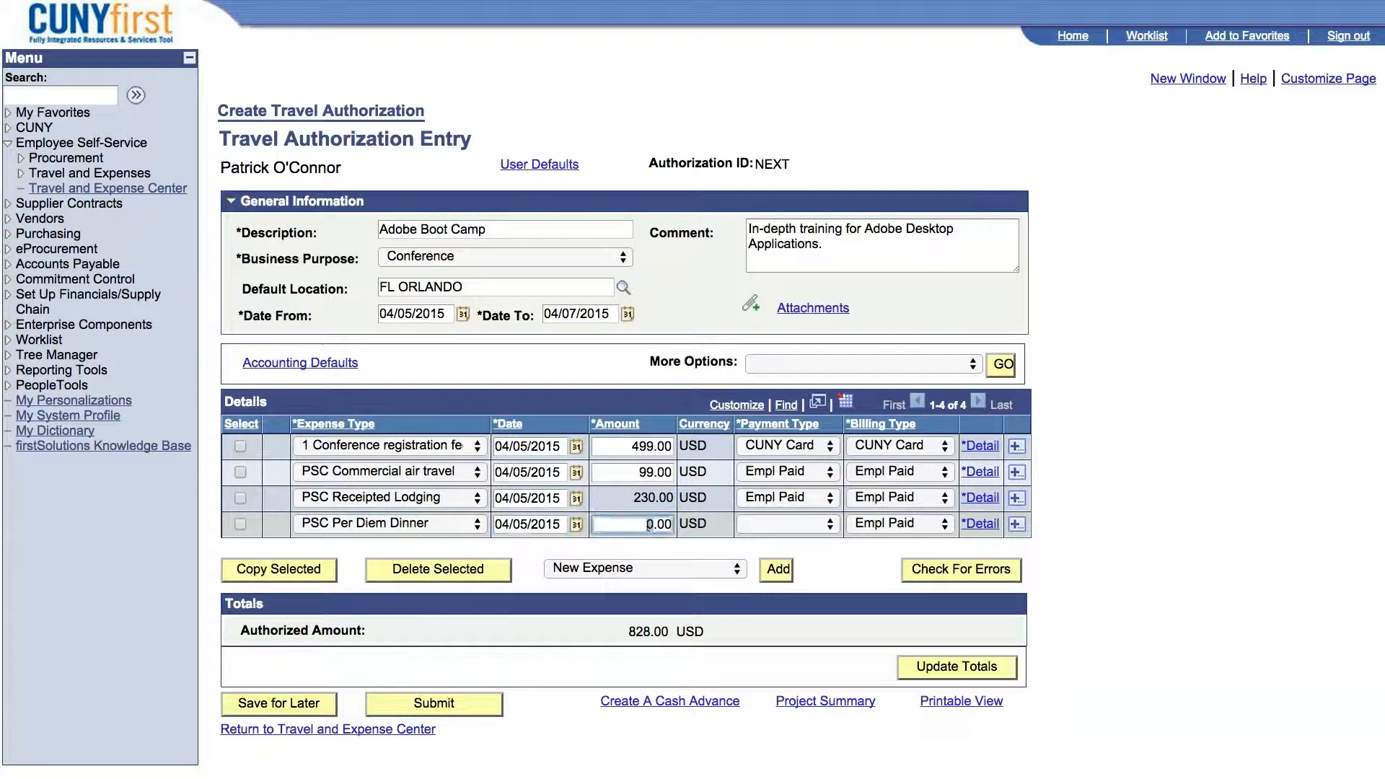
type("25")
left_click(780, 521)
left_click(776, 556)
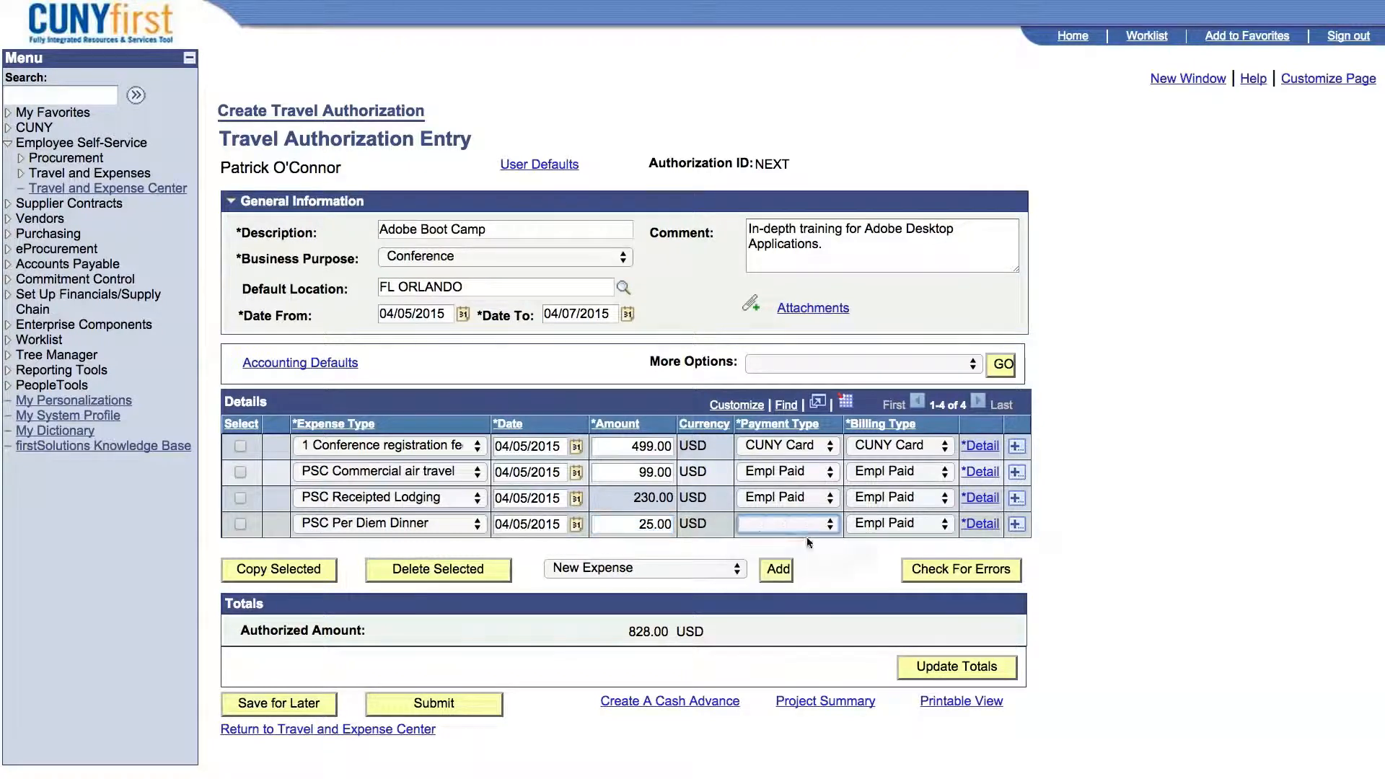
Enter "Per Diem Dinner" as the dinner line's detail description and return to the authorization entry.
left_click(980, 524)
type("Per Die")
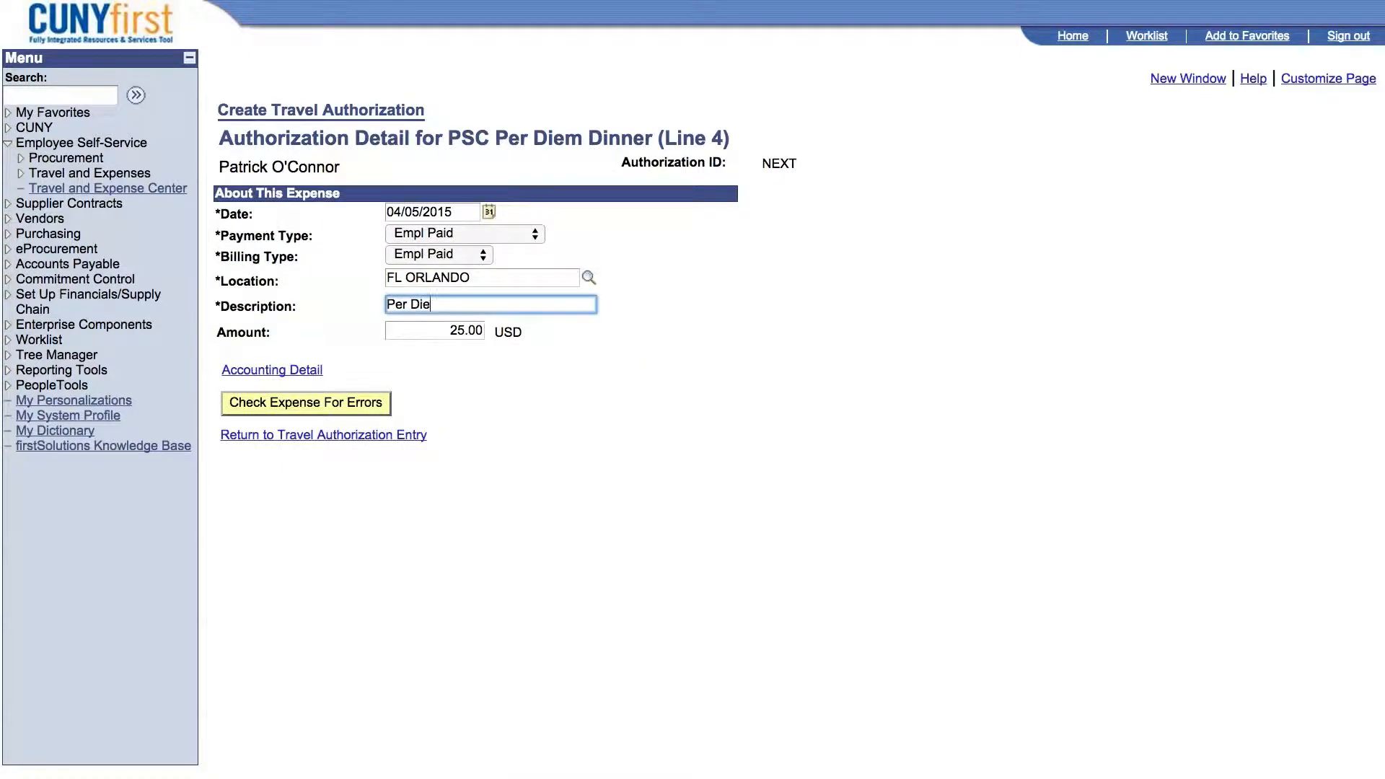
type("m Dinner")
left_click(410, 437)
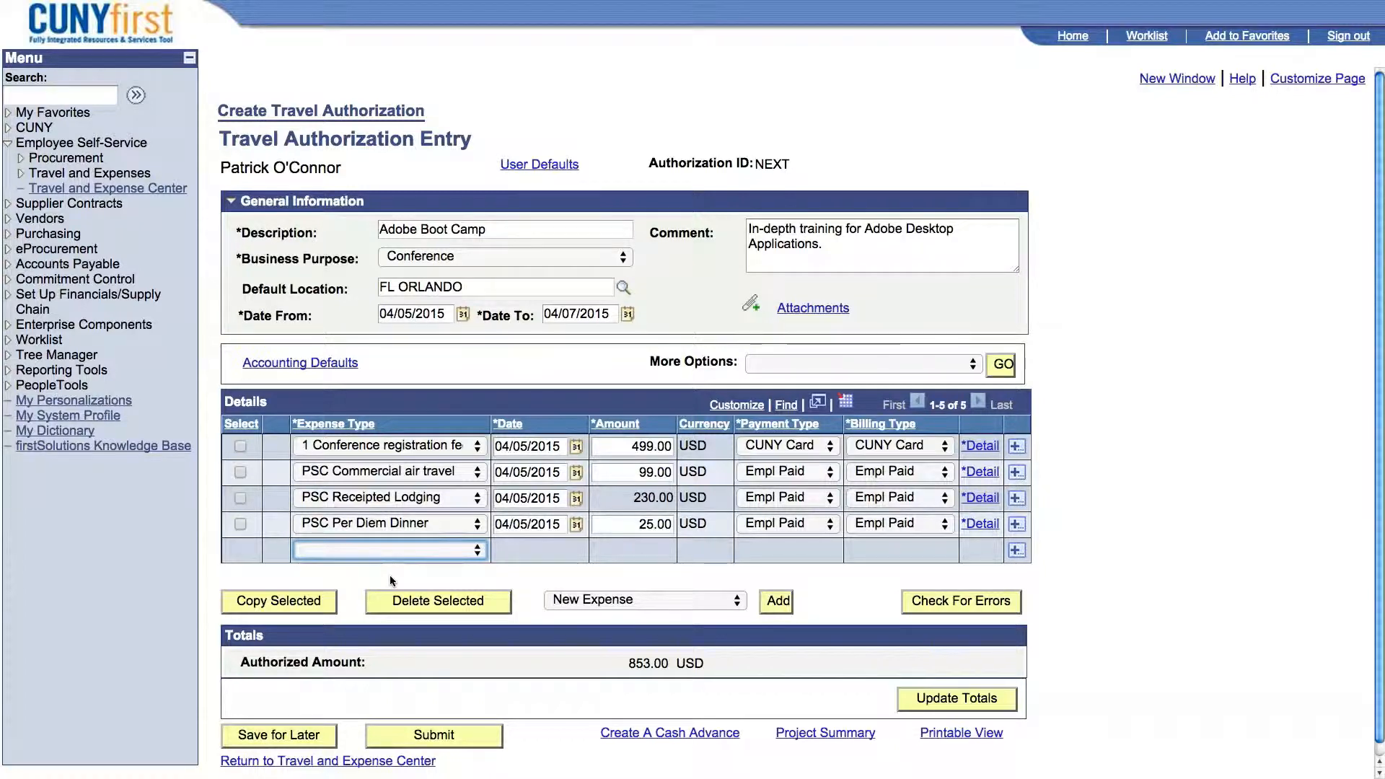
Copy the PSC Per Diem Dinner expense line to the single date 04/06/2015.
left_click(240, 525)
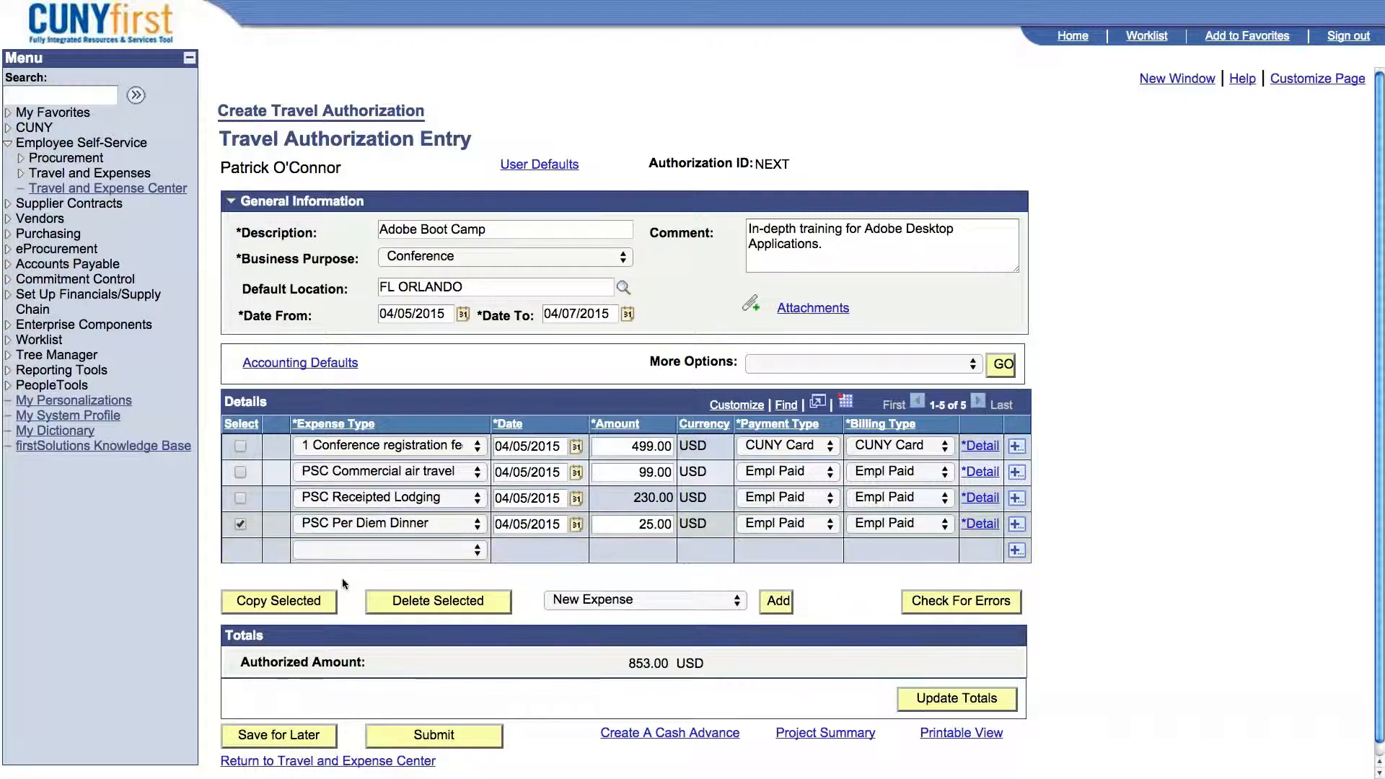
left_click(278, 603)
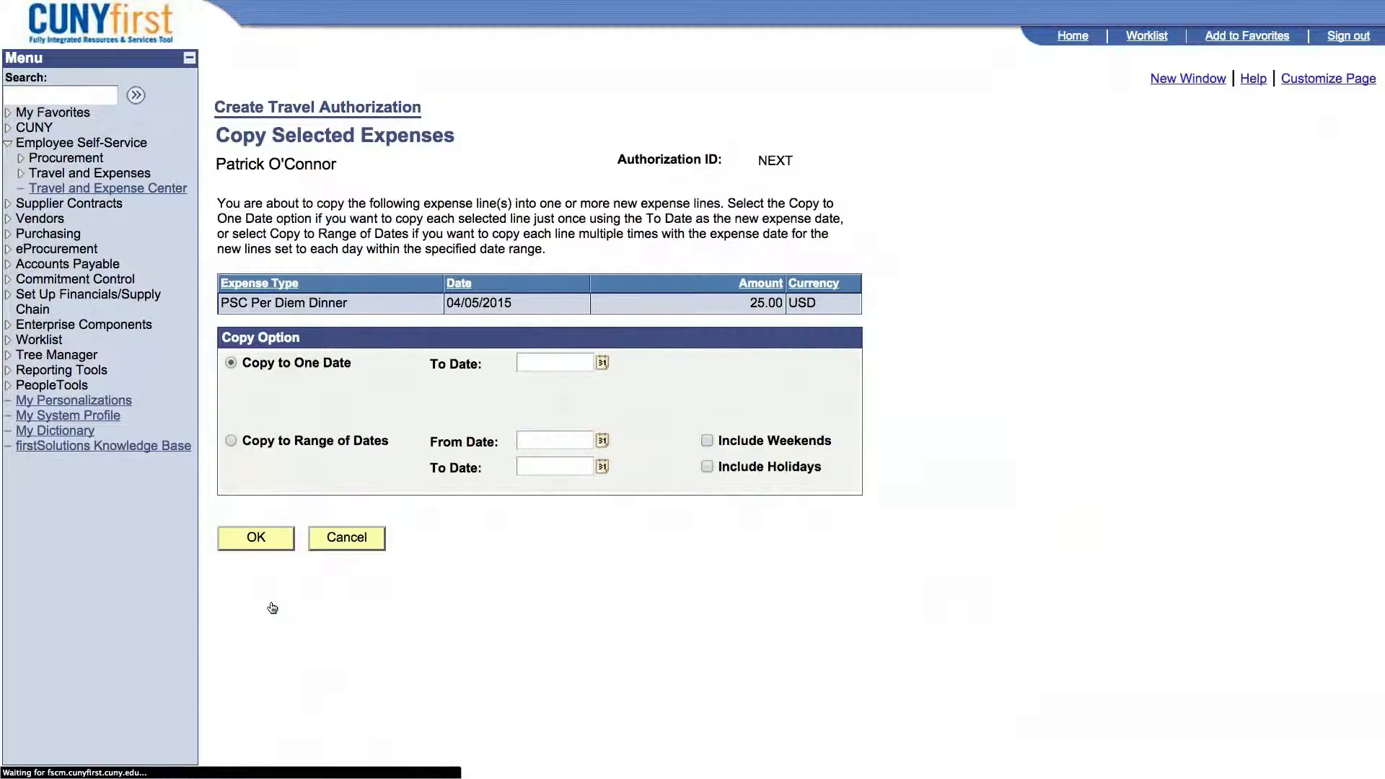
left_click(602, 363)
left_click(657, 462)
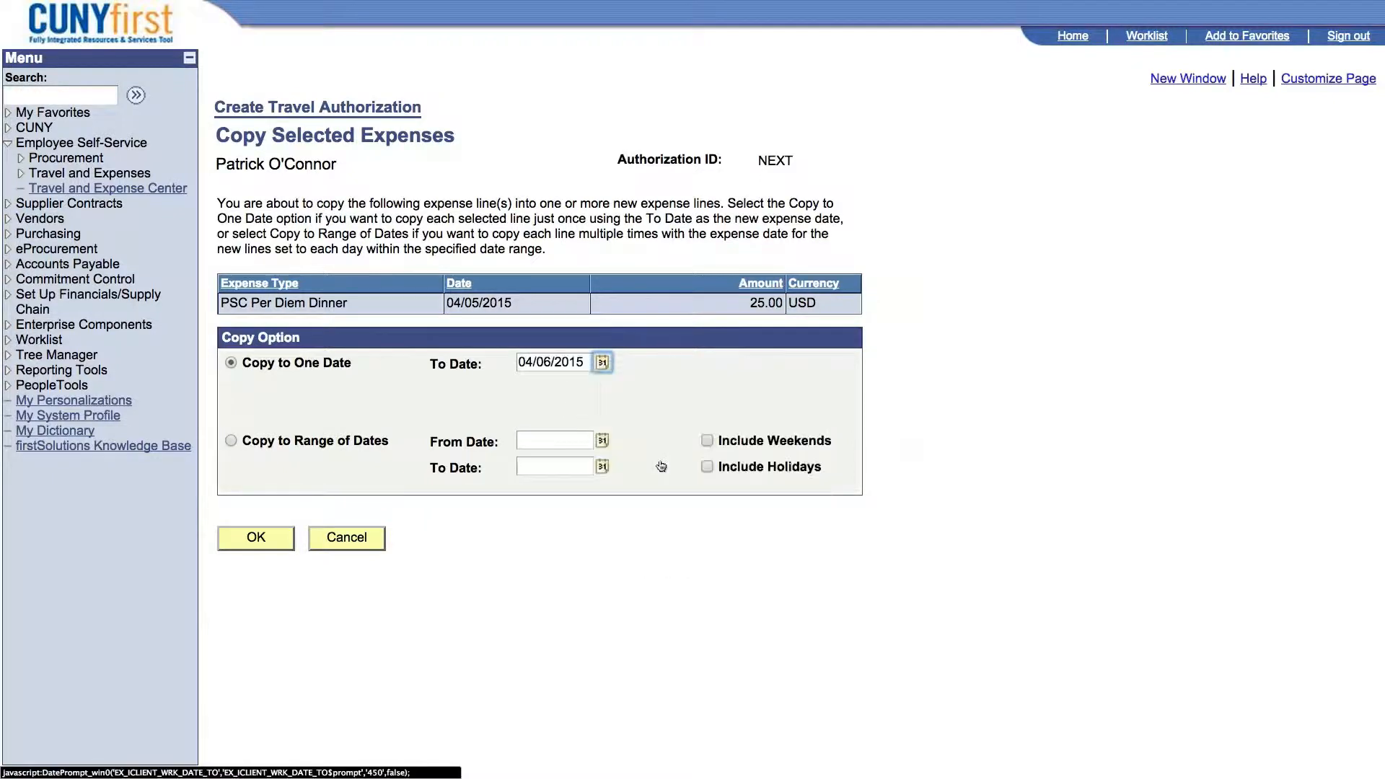
left_click(257, 538)
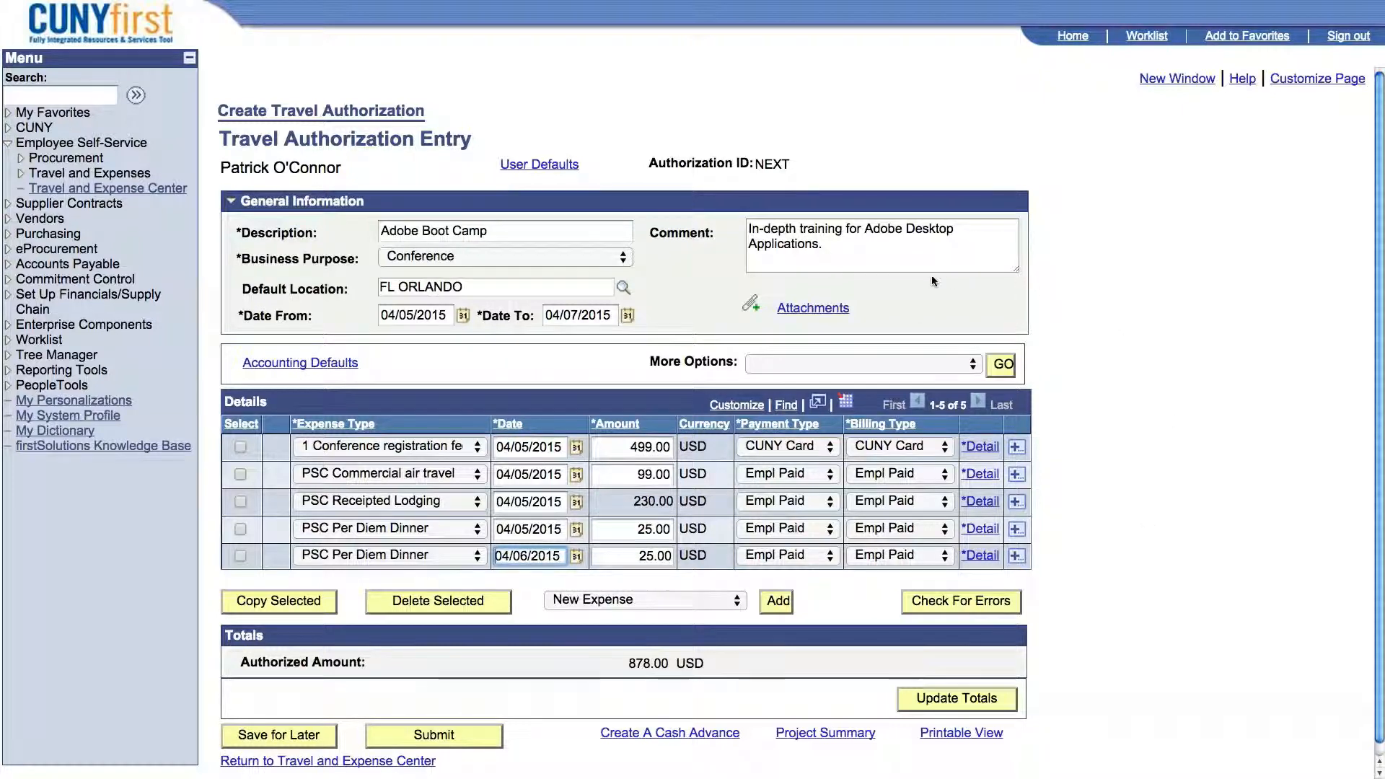
Attach Travel Authorization Backup.pdf from the Desktop to the travel authorization.
left_click(834, 309)
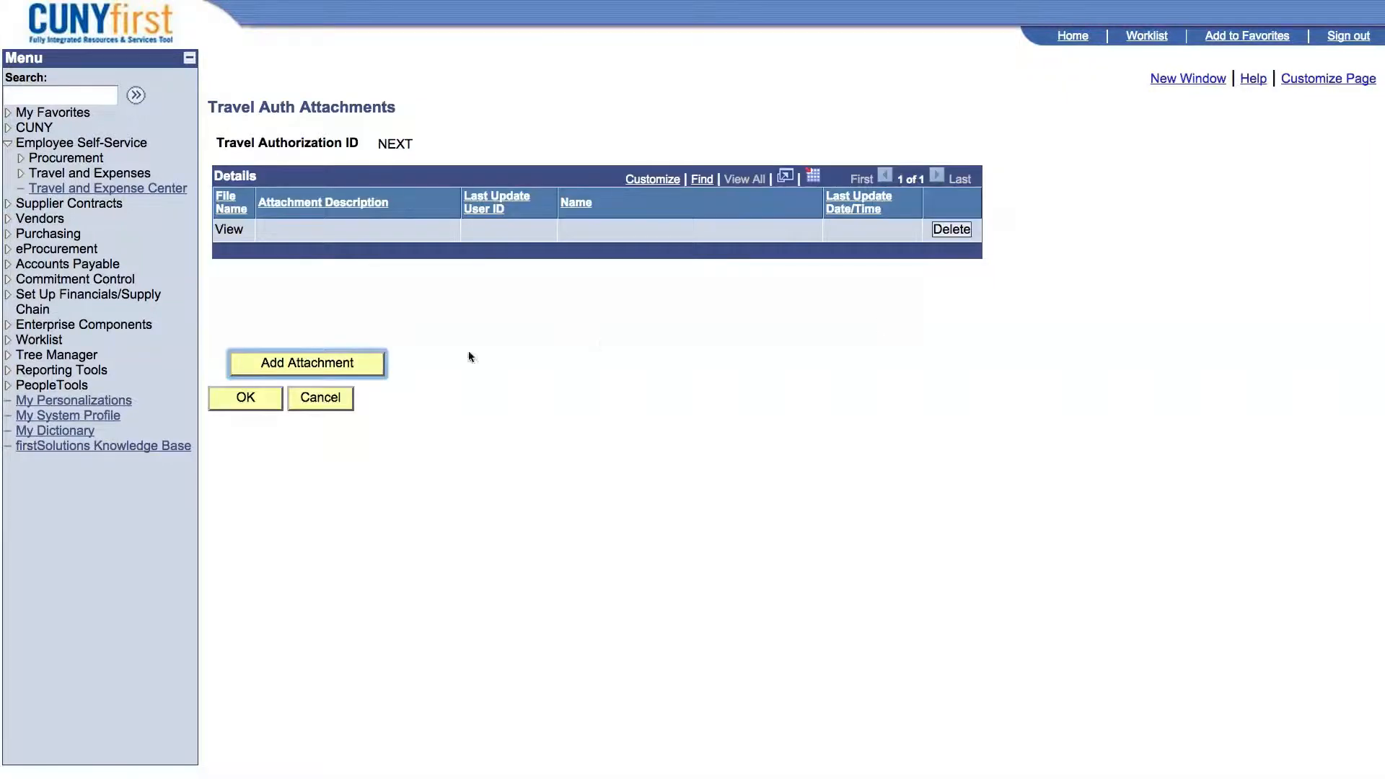
left_click(365, 365)
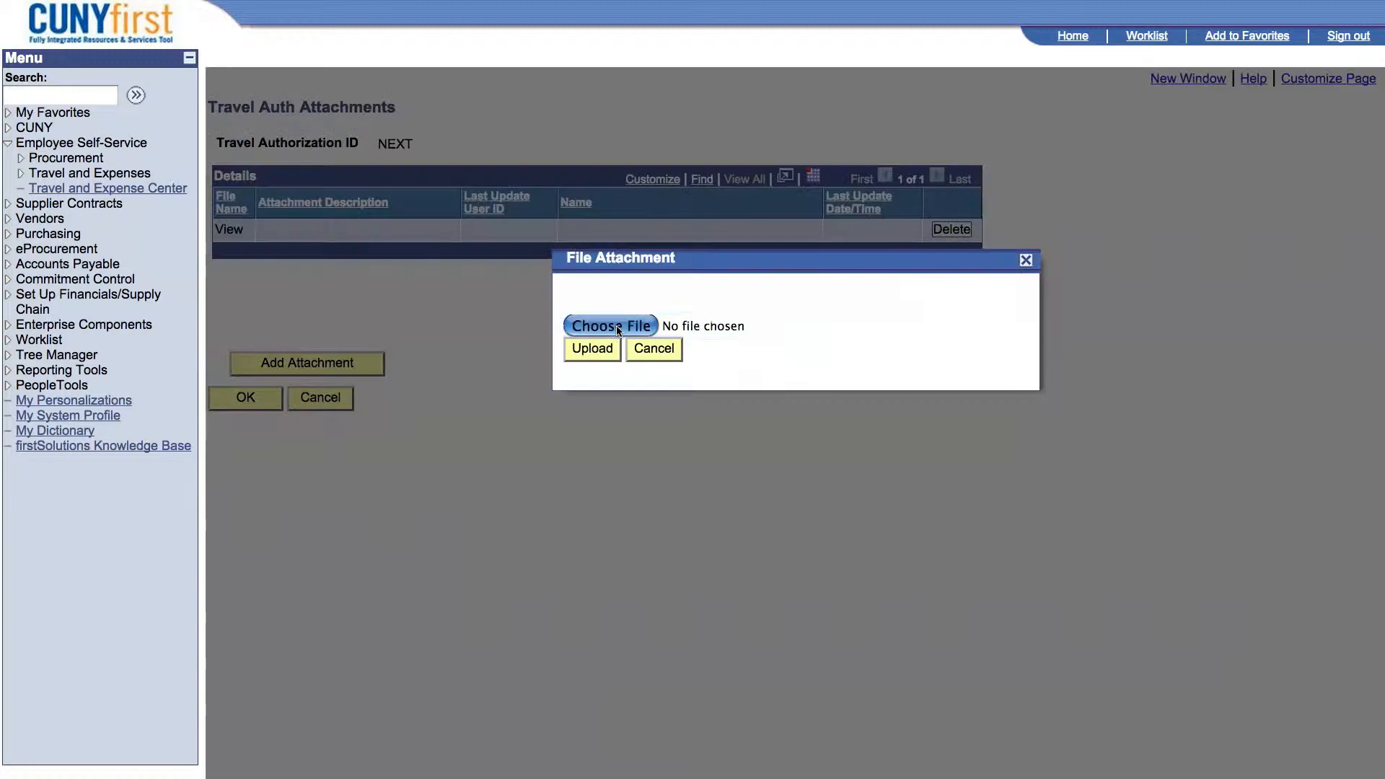
left_click(617, 327)
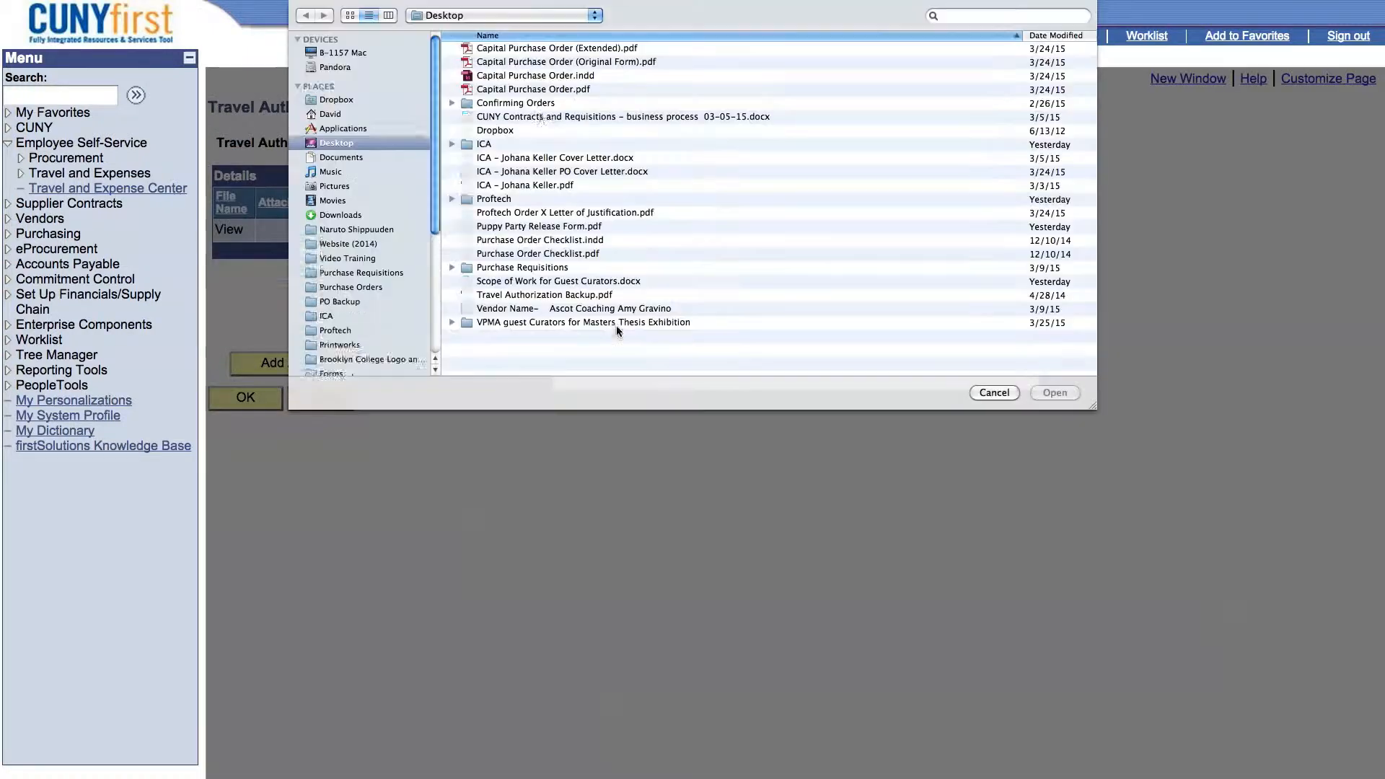
double_click(530, 294)
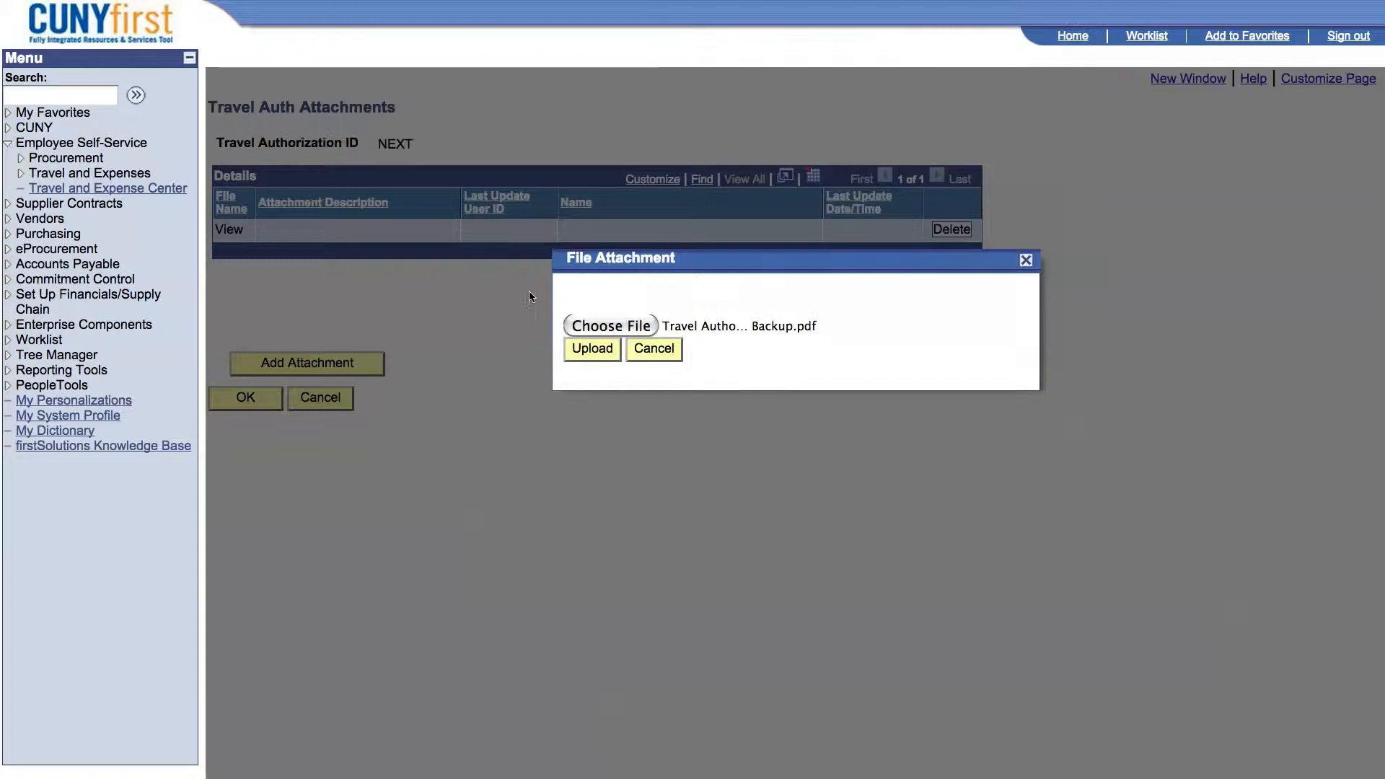
left_click(587, 349)
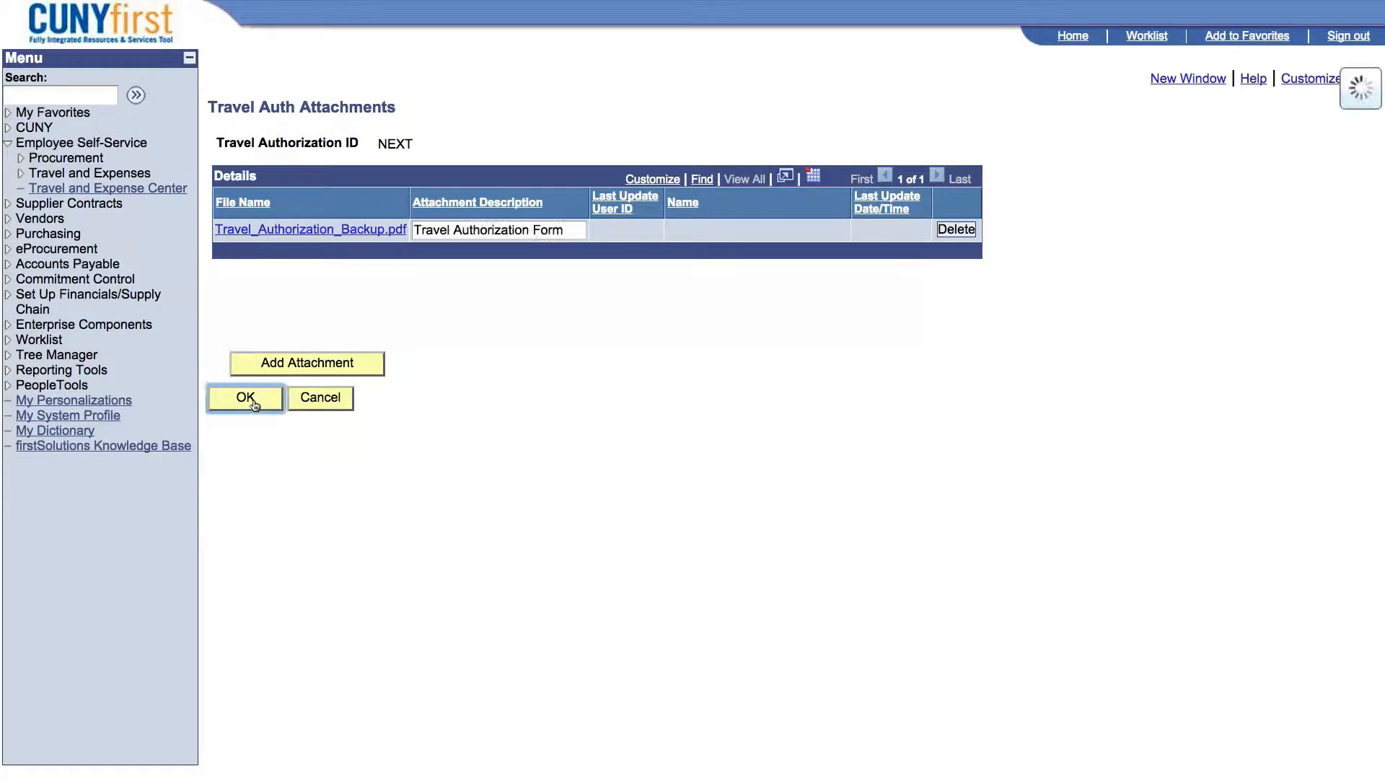
left_click(254, 397)
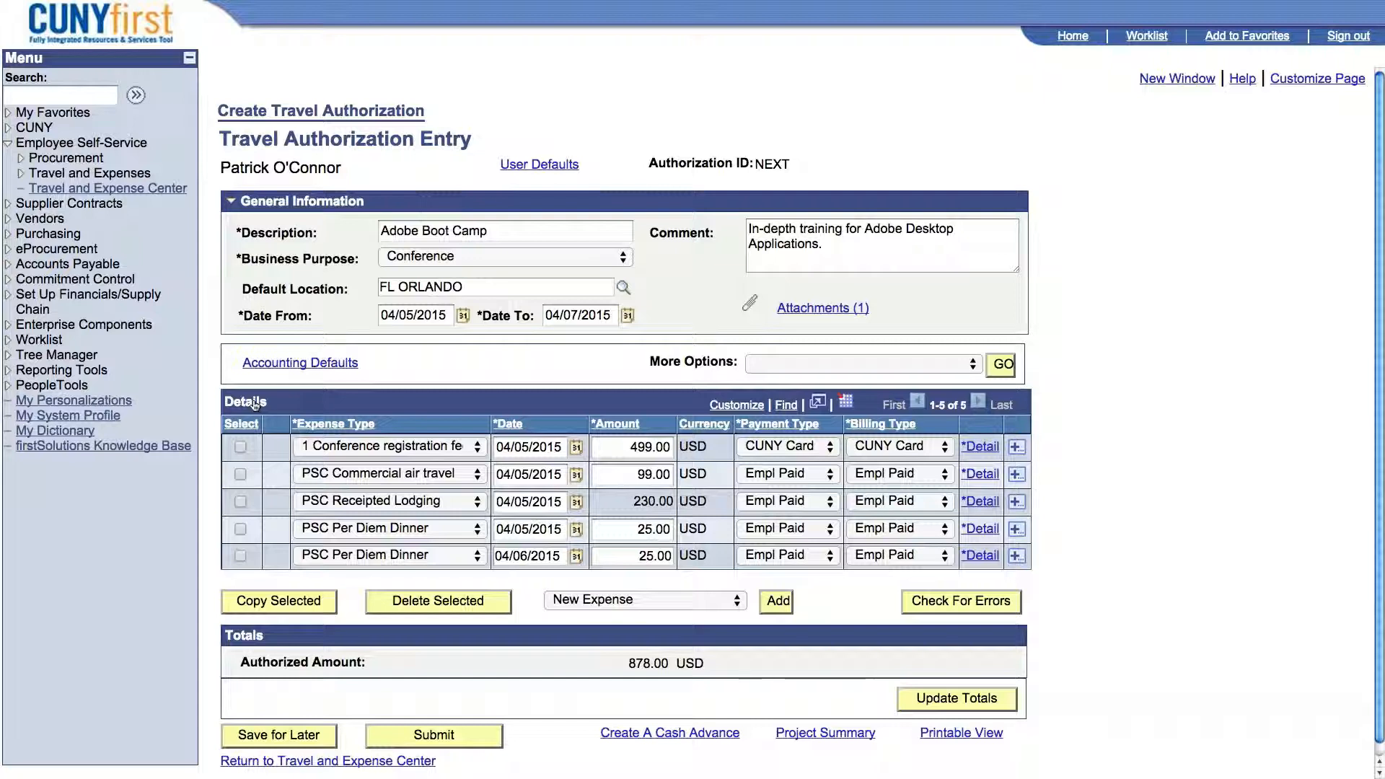
Check the travel authorization for errors and submit it.
left_click(1009, 610)
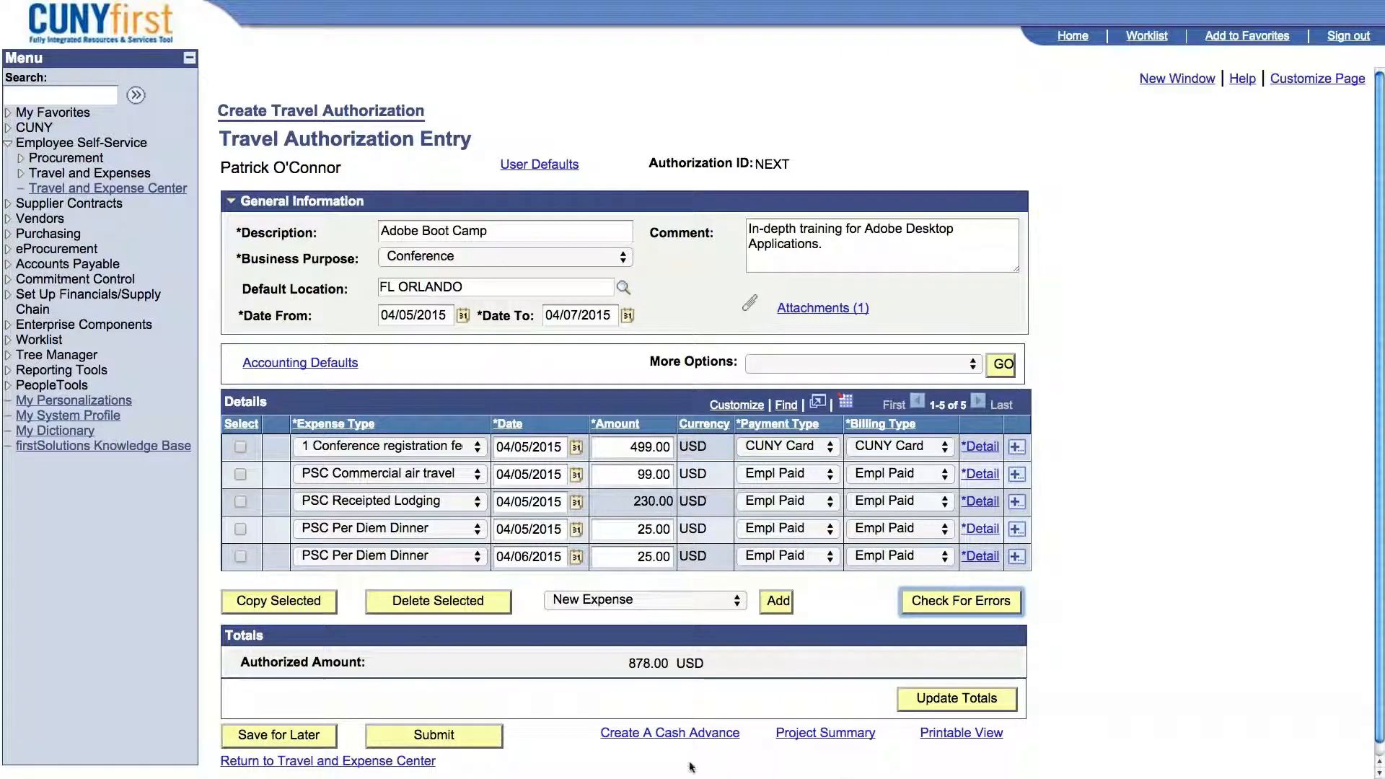
left_click(473, 742)
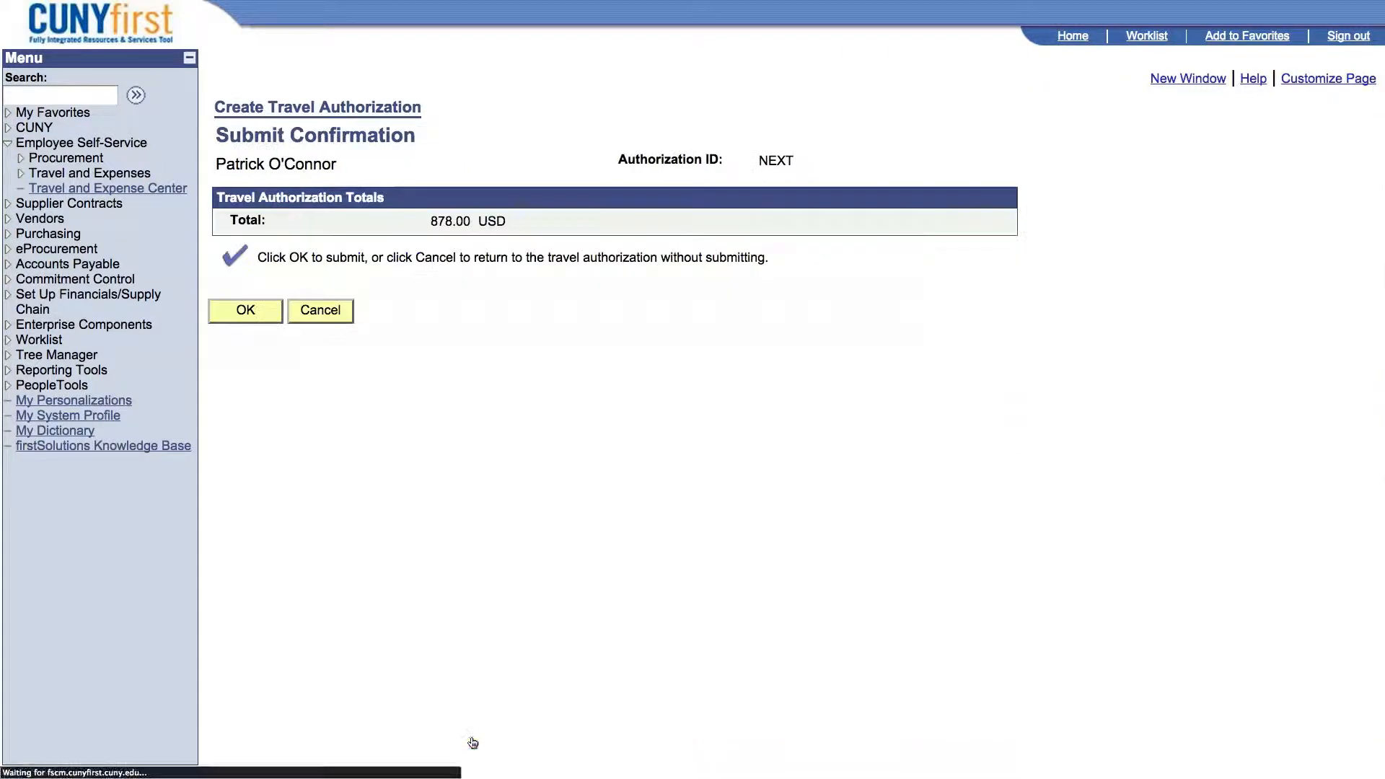